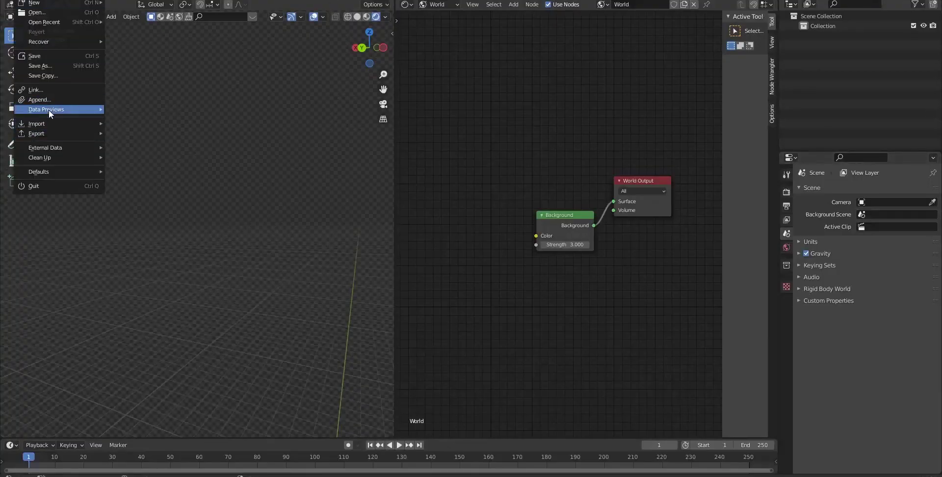
Import the hair model haircard 27.obj from the hair card 27 folder with the default OBJ options.
mouse_move(51, 123)
left_click(174, 211)
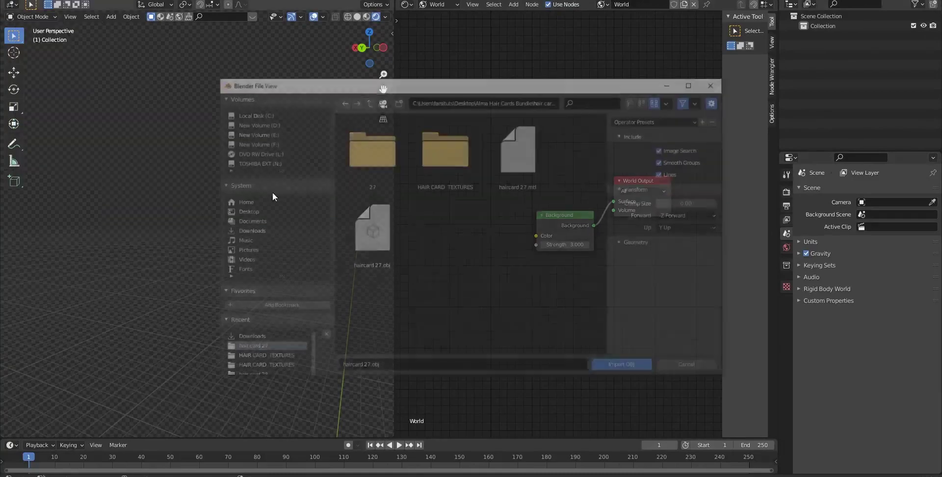
left_click(376, 222)
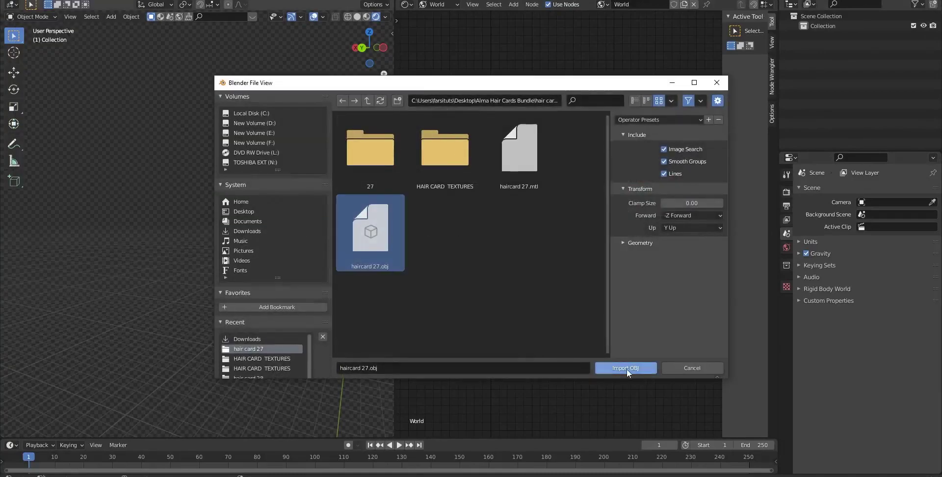
left_click(626, 368)
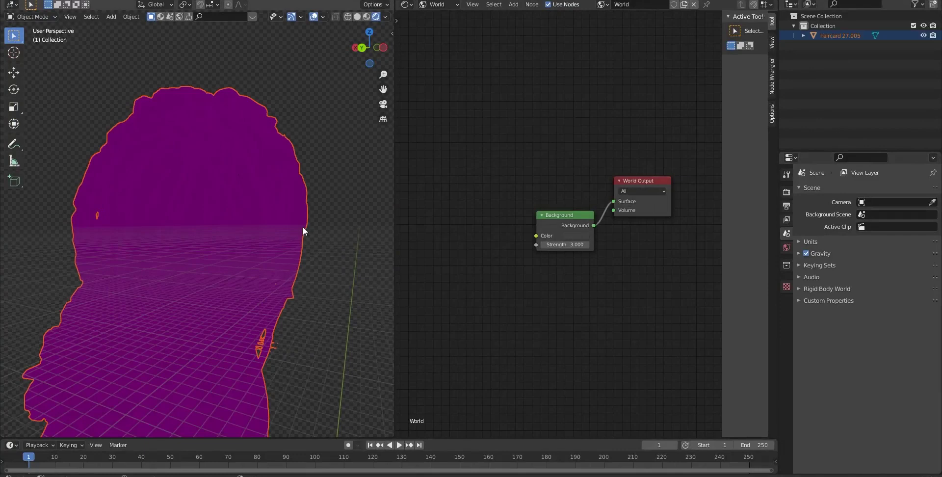
Add an Environment Texture with Mapping and Texture Coordinate nodes to the Background node of the world shader.
left_click(450, 6)
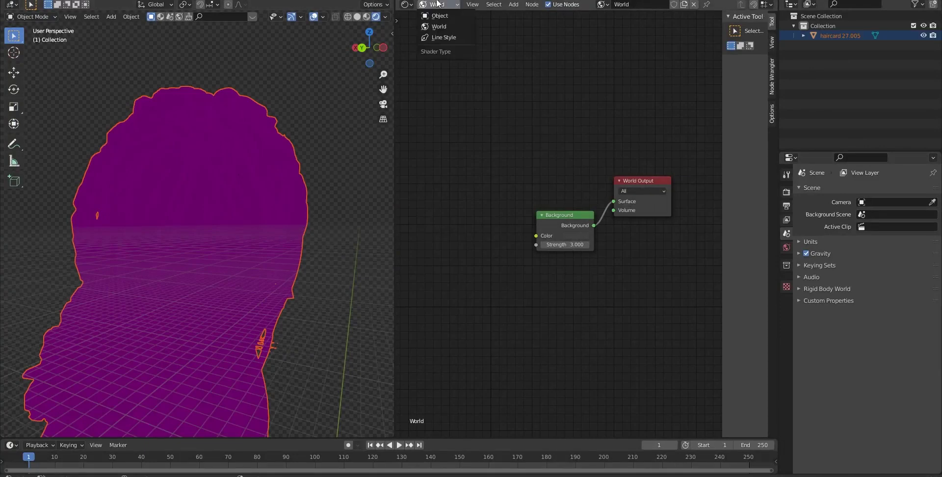
left_click(436, 27)
middle_click_drag(538, 182, 545, 140)
scroll(511, 91, "up", 1)
left_click(565, 159)
key("ctrl+t")
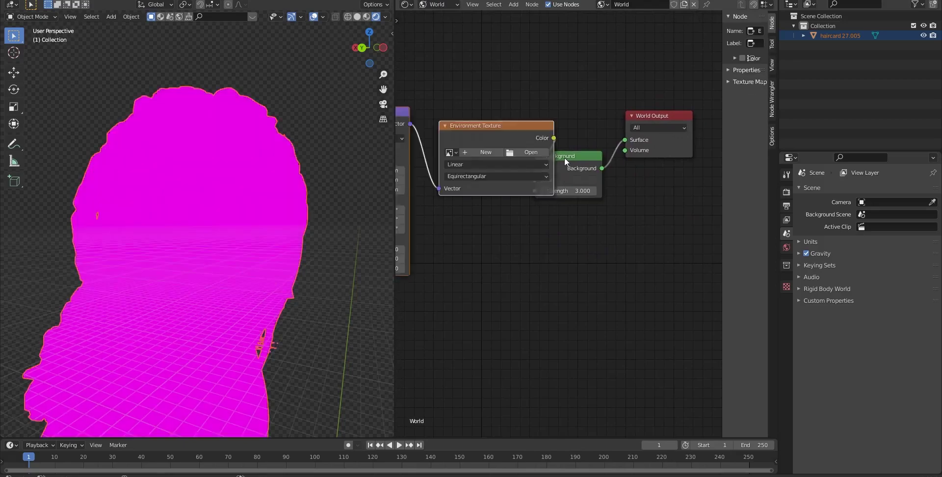
middle_click_drag(502, 163, 522, 154)
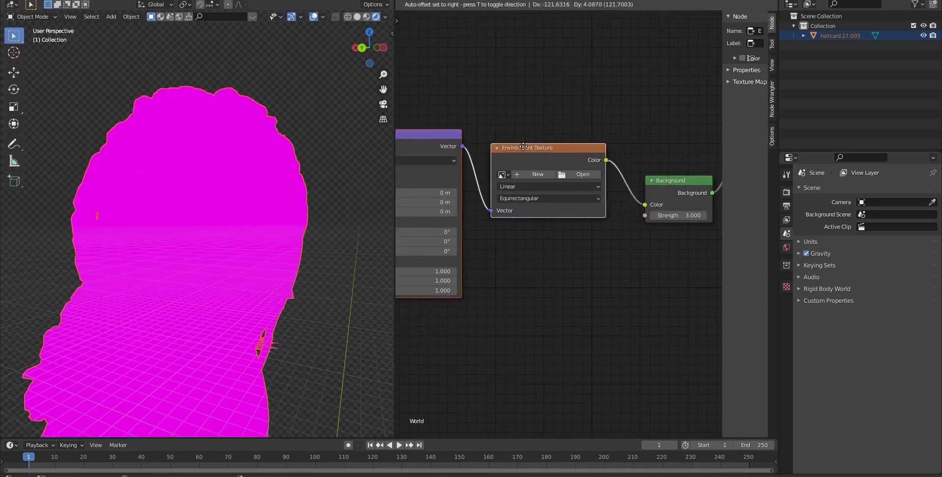
Load studio_small_08_4k.exr from the Downloads folder into the Environment Texture node.
left_click(573, 172)
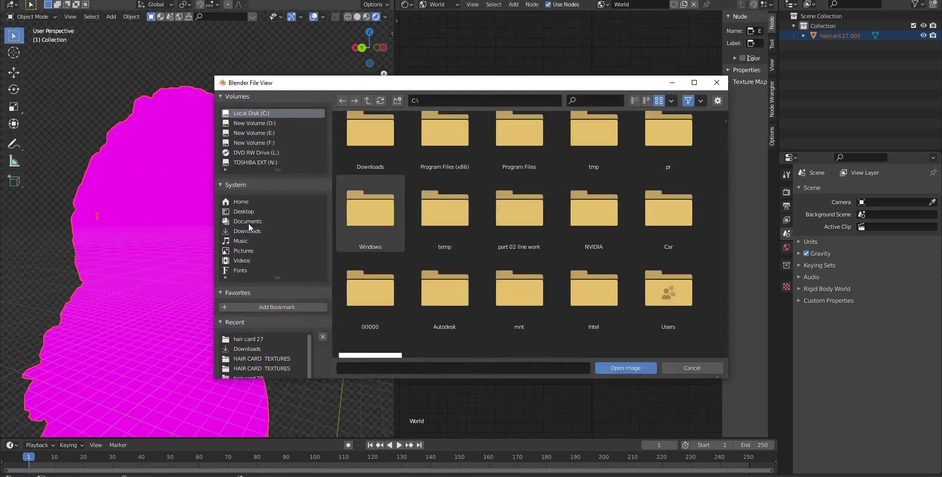
left_click(251, 231)
scroll(601, 260, "down", 5)
left_click(513, 241)
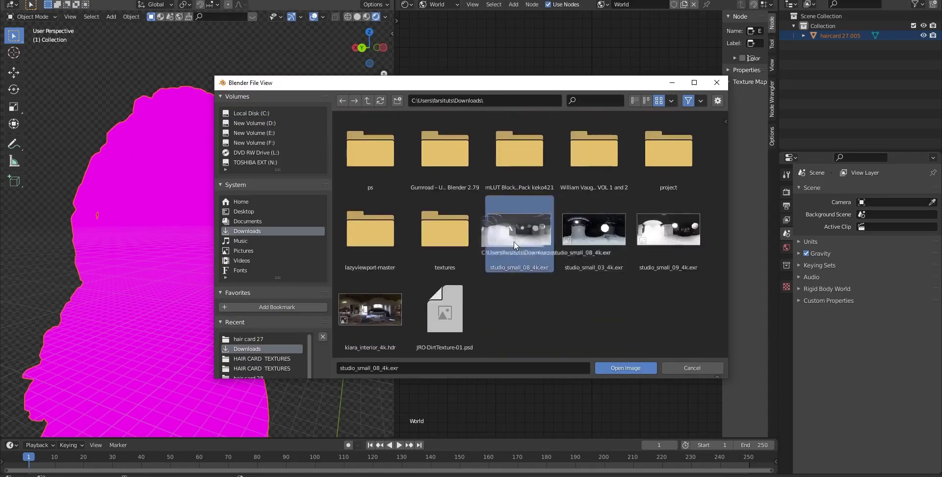
left_click(625, 368)
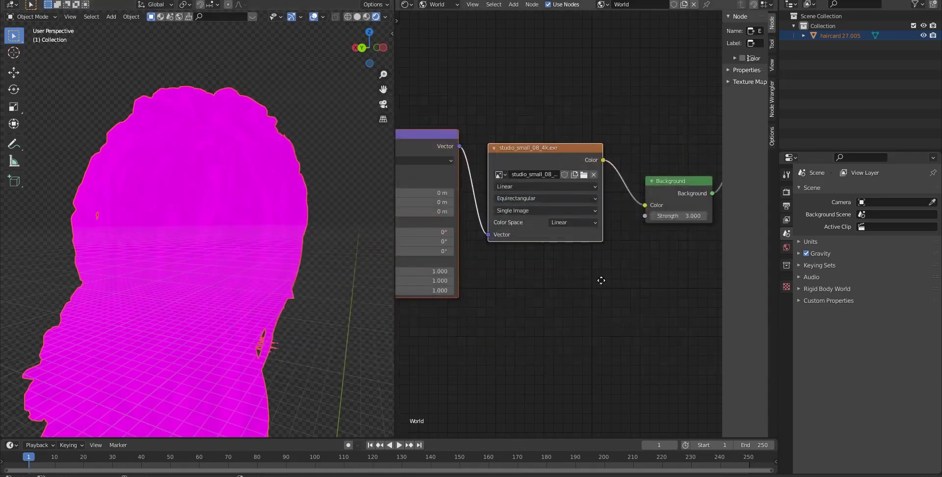
middle_click_drag(601, 280, 534, 286)
scroll(597, 282, "down", 6)
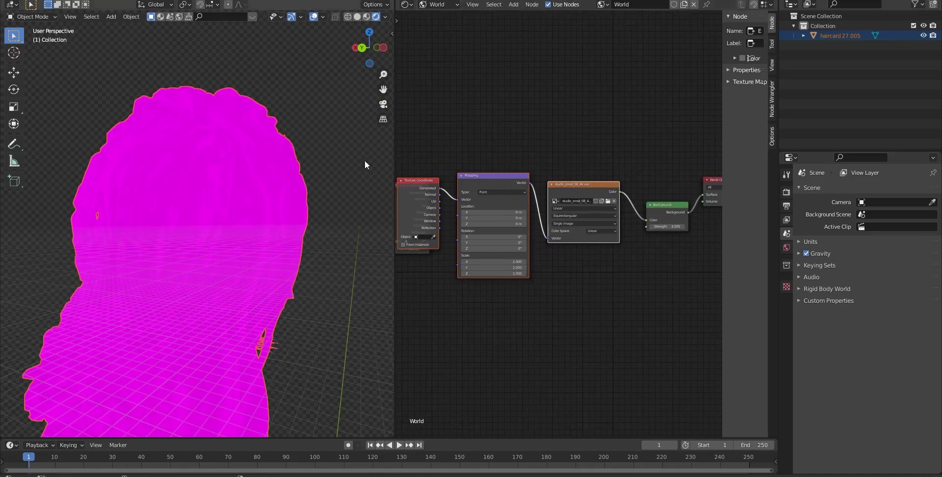
Switch the shader editor to the hair object's material and move its image texture node farther from the Principled BSDF.
left_click(407, 4)
left_click(443, 18)
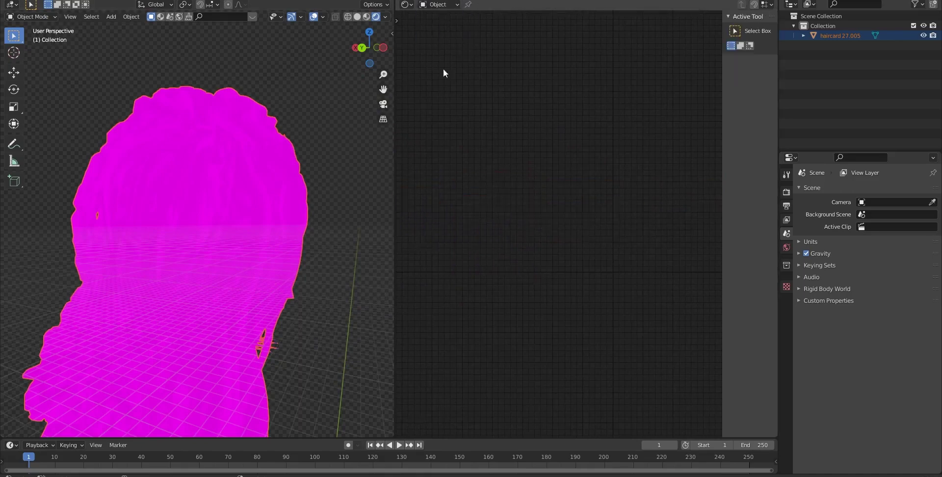
left_click(236, 177)
scroll(603, 204, "up", 3)
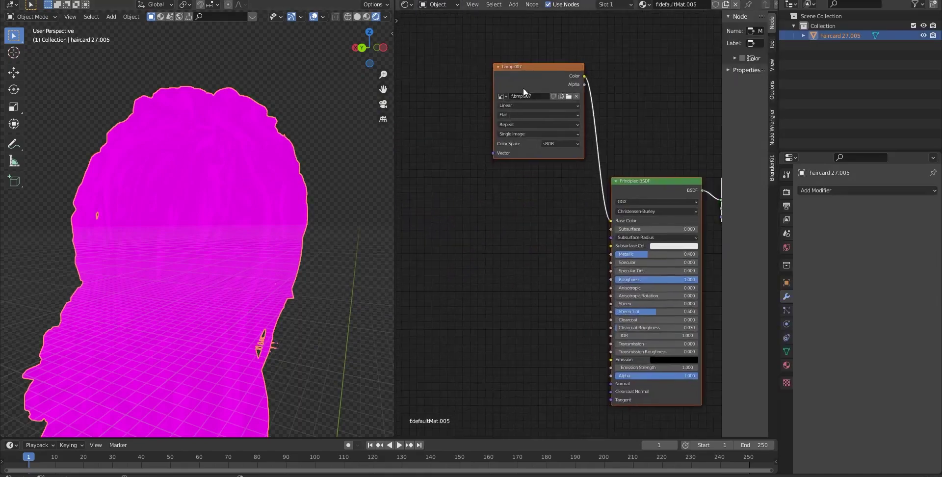
left_click(525, 70)
left_click_drag(511, 73, 474, 106)
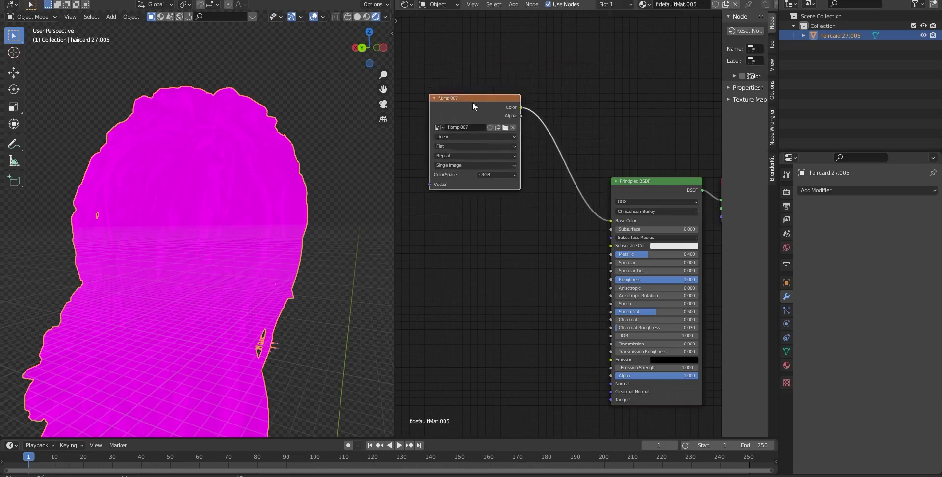
middle_click_drag(559, 211, 564, 166)
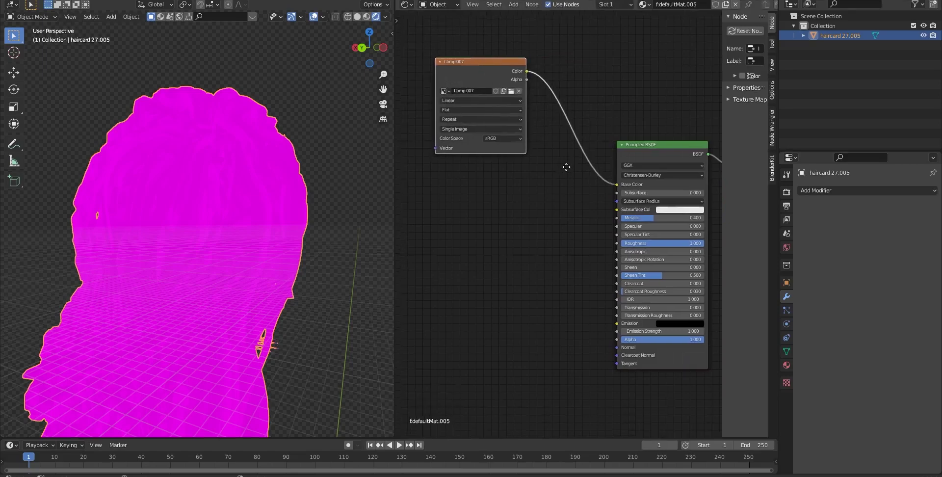
Replace the image in the hair material's texture node with haircard 27-color.png from the HAIR CARD TEXTURES folder.
left_click(521, 84)
left_click(511, 84)
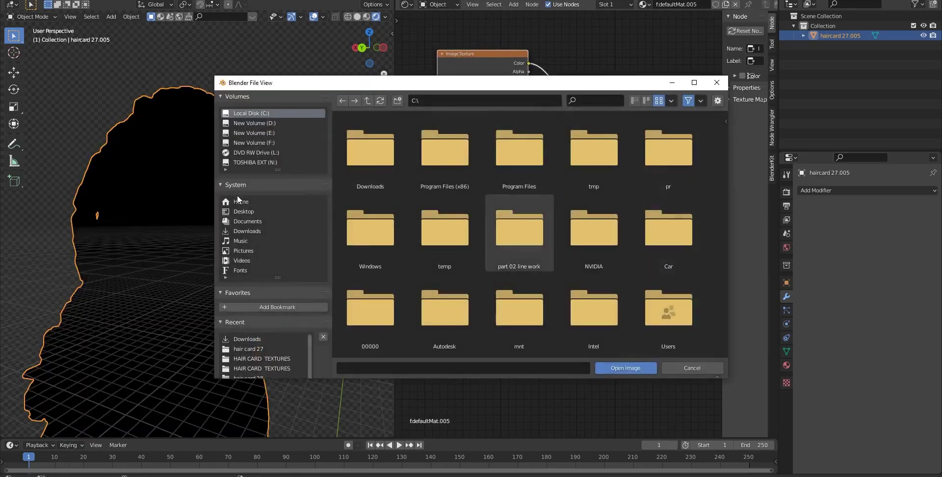
left_click(535, 99)
key("ctrl+v")
key("Return")
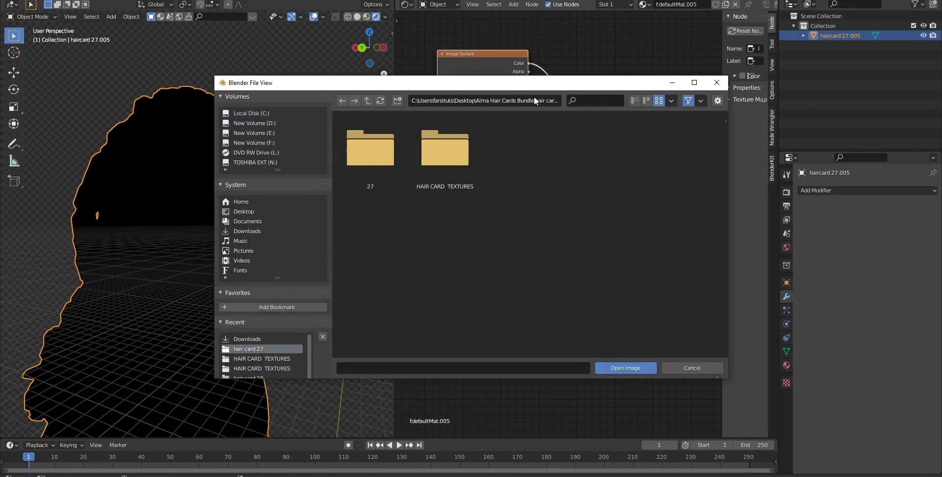
double_click(455, 165)
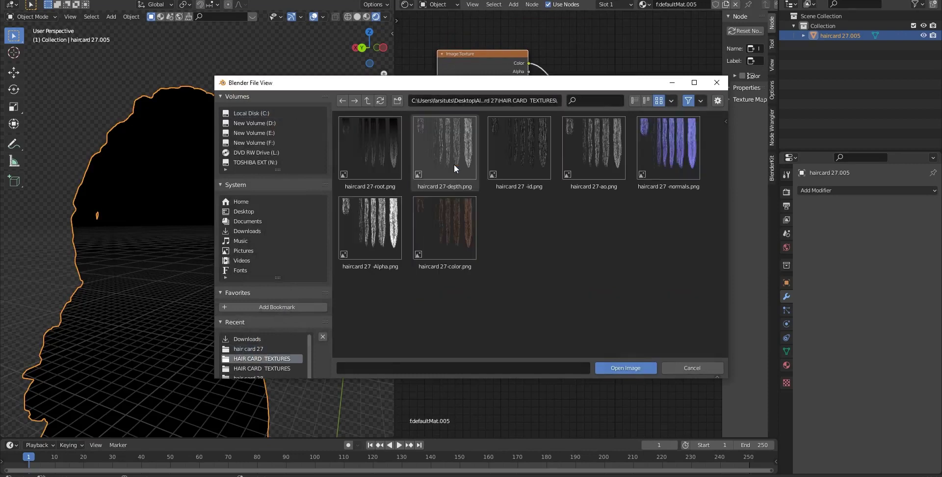
left_click(454, 238)
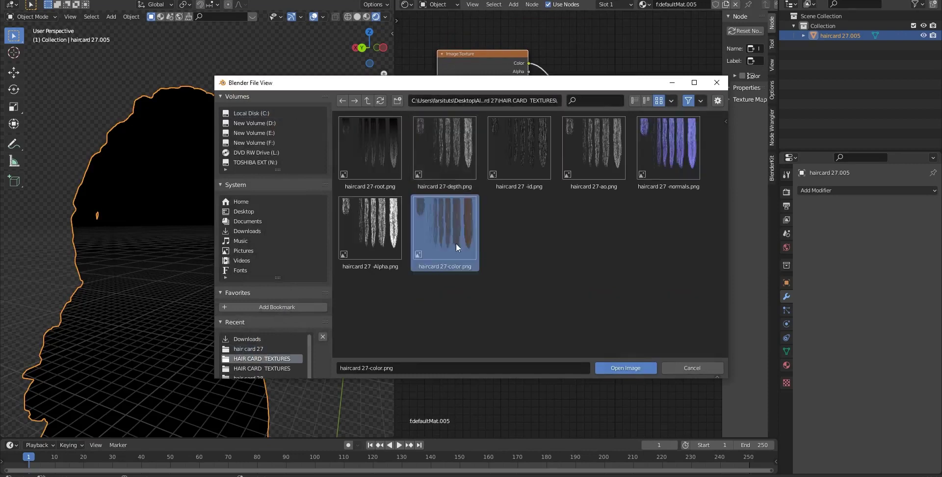
left_click(626, 367)
key("Home")
middle_click_drag(509, 237, 497, 203)
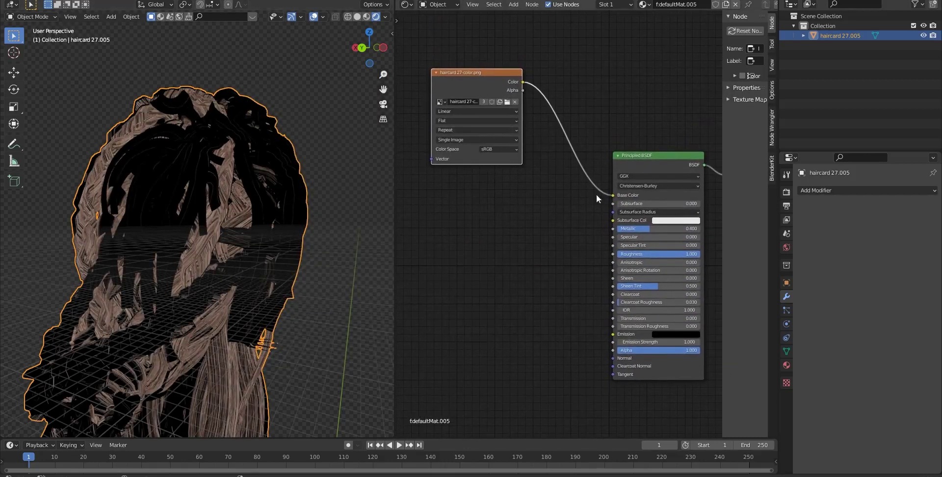
scroll(535, 194, "down", 2)
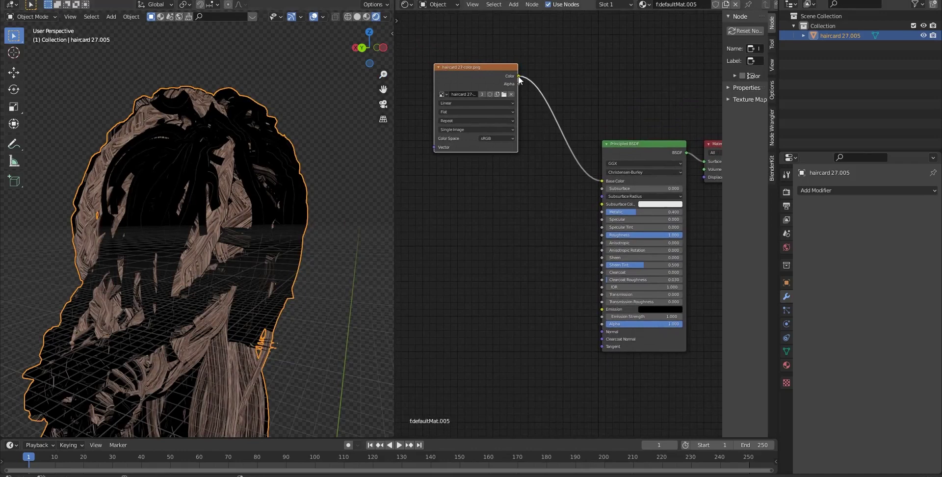
Connect the color texture's Color output to Roughness and insert a ColorRamp node on that link.
left_click_drag(518, 76, 602, 235)
left_click_drag(492, 66, 451, 103)
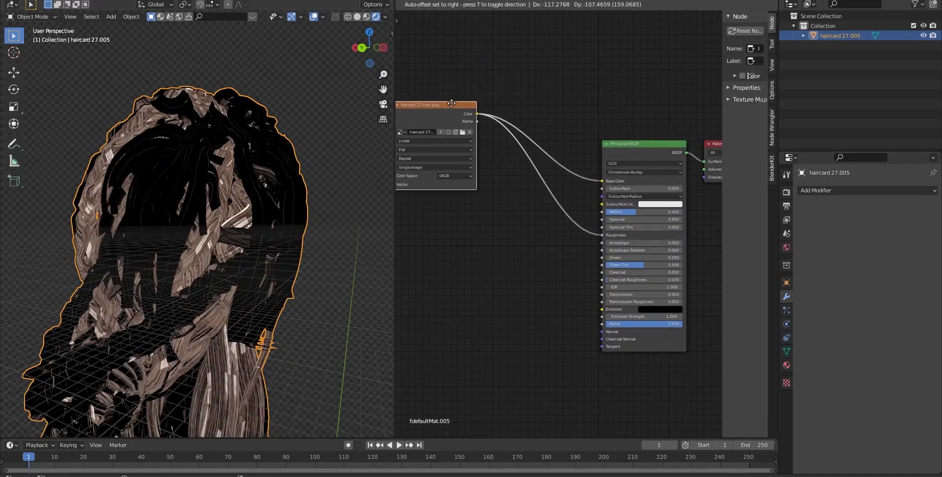
key("shift+a")
left_click(500, 211)
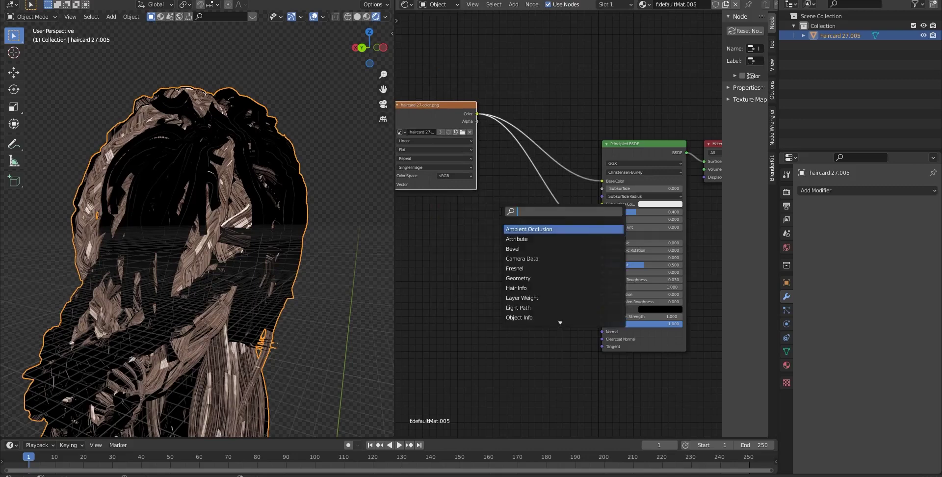
type("clo")
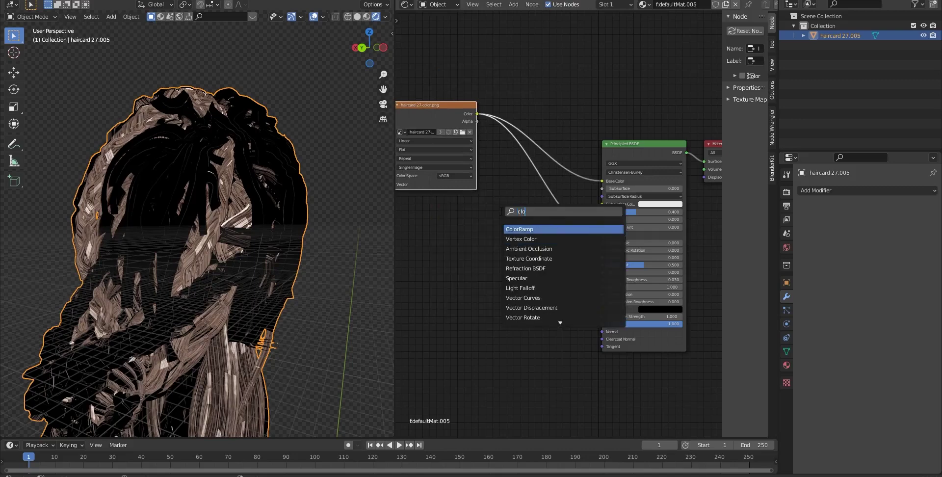
left_click(521, 229)
left_click(522, 201)
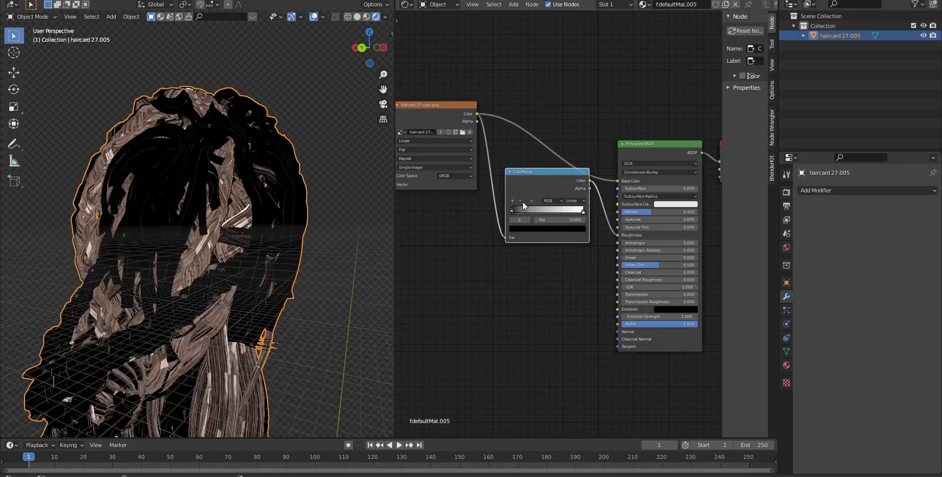
Set the ColorRamp interpolation to B-Spline and move its white stop to about 0.145.
scroll(549, 264, "up", 2)
middle_click_drag(549, 265, 561, 293)
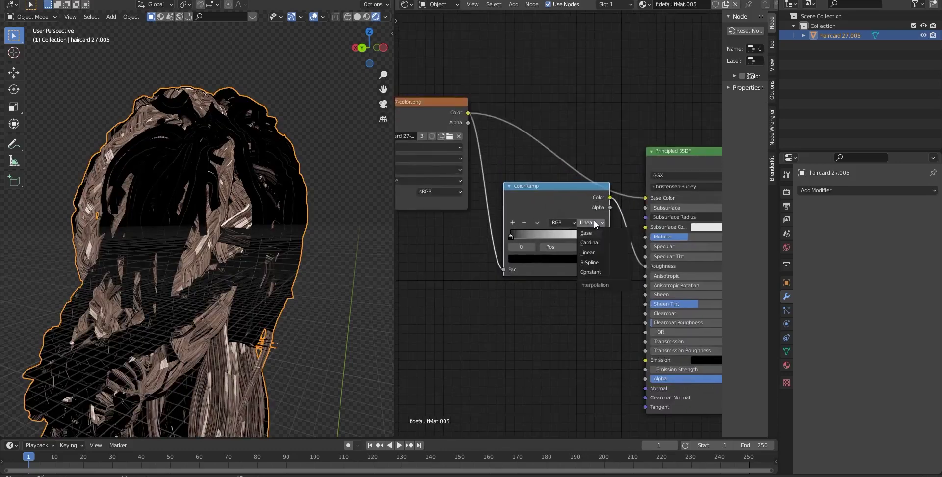
left_click(594, 220)
left_click(599, 260)
left_click_drag(599, 235, 503, 243)
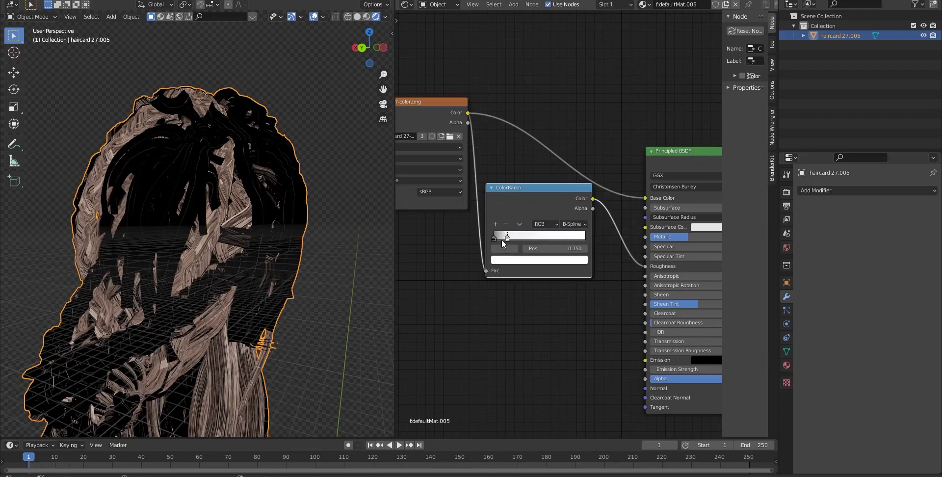
Move the color texture node farther from the ColorRamp and add a second Image Texture node below it.
middle_click_drag(421, 255, 563, 259)
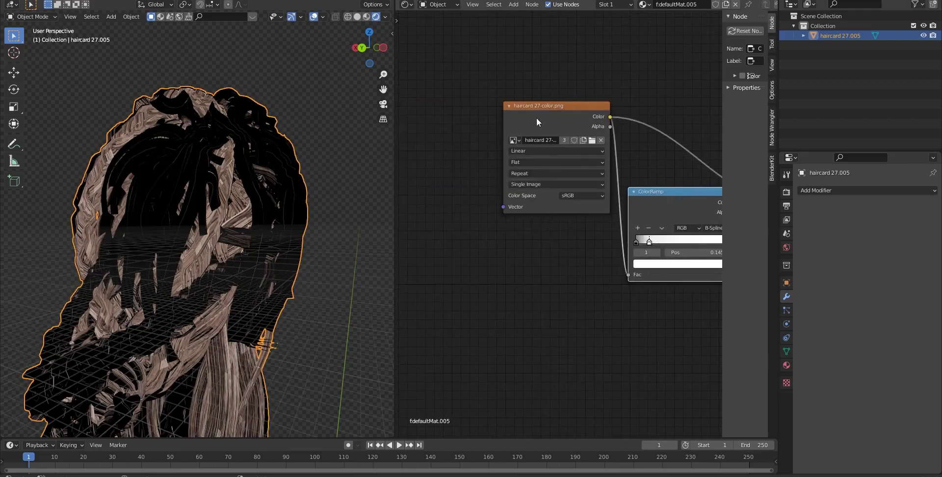
left_click_drag(536, 118, 485, 126)
scroll(557, 228, "down", 5)
middle_click_drag(554, 241, 492, 172)
key("shift+a")
left_click(458, 217)
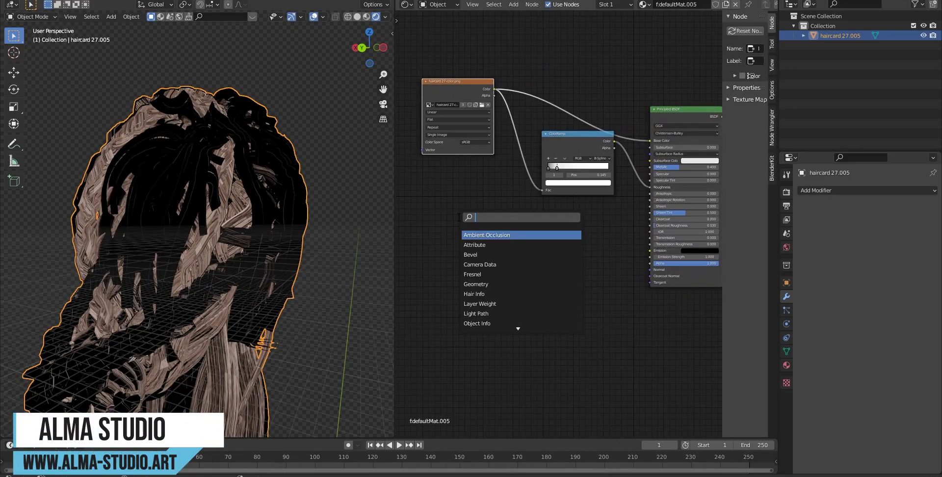
type("im")
key("Return")
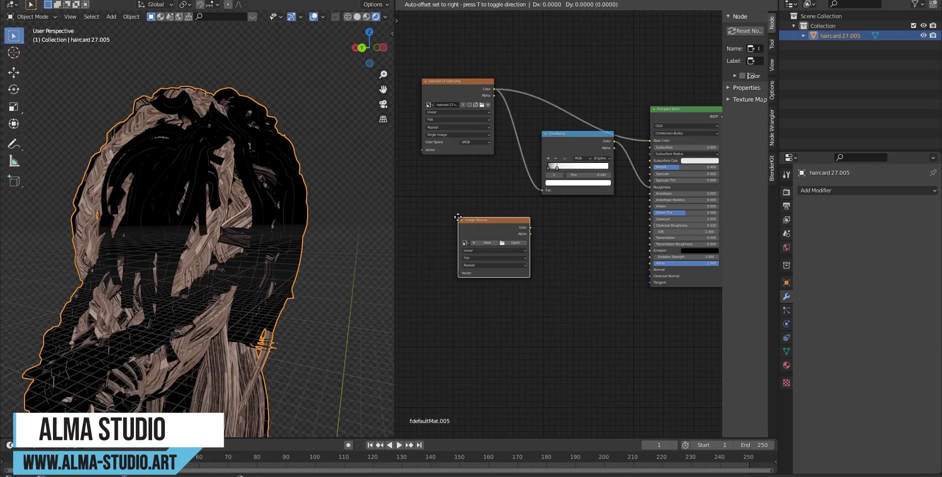
scroll(591, 197, "up", 2)
middle_click_drag(591, 197, 470, 213)
scroll(557, 197, "down", 2)
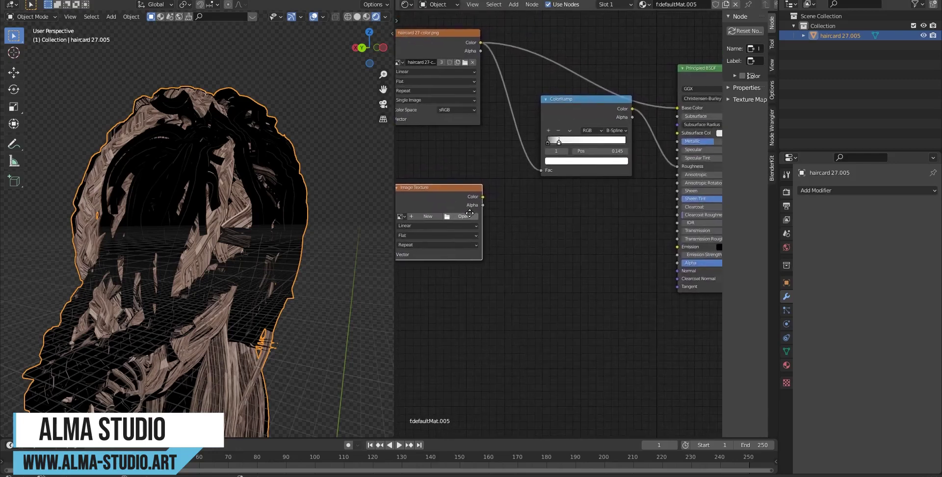
Load haircard 27 -Alpha.png from the HAIR CARD TEXTURES folder into the new Image Texture node.
left_click(466, 216)
left_click(473, 97)
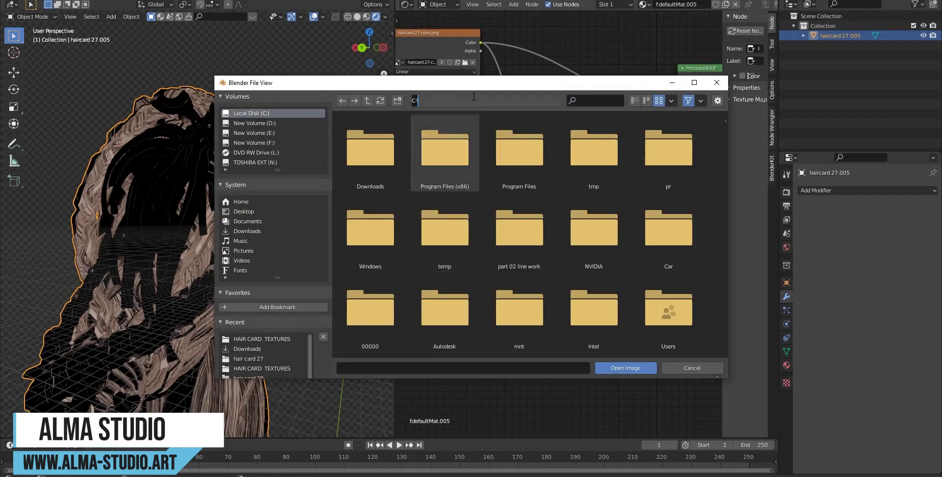
key("ctrl+v")
key("Return")
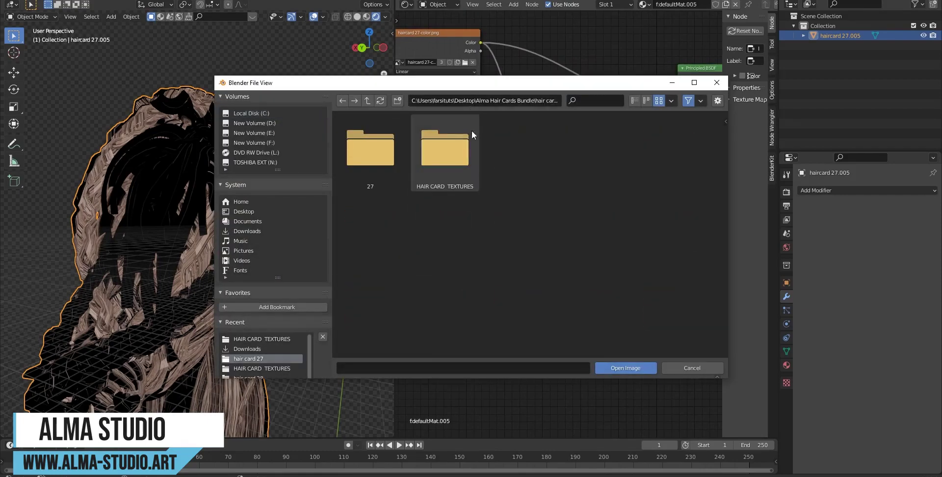
left_click(358, 234)
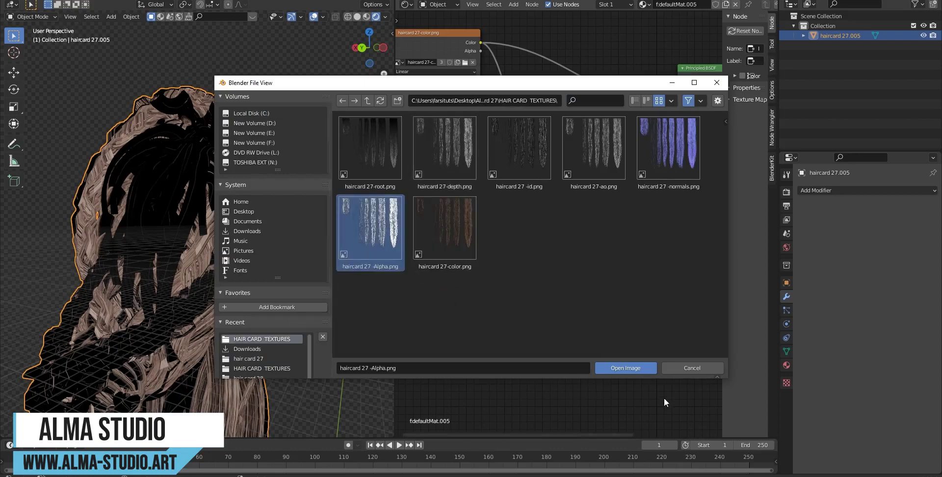
left_click(631, 369)
middle_click_drag(577, 190, 580, 182)
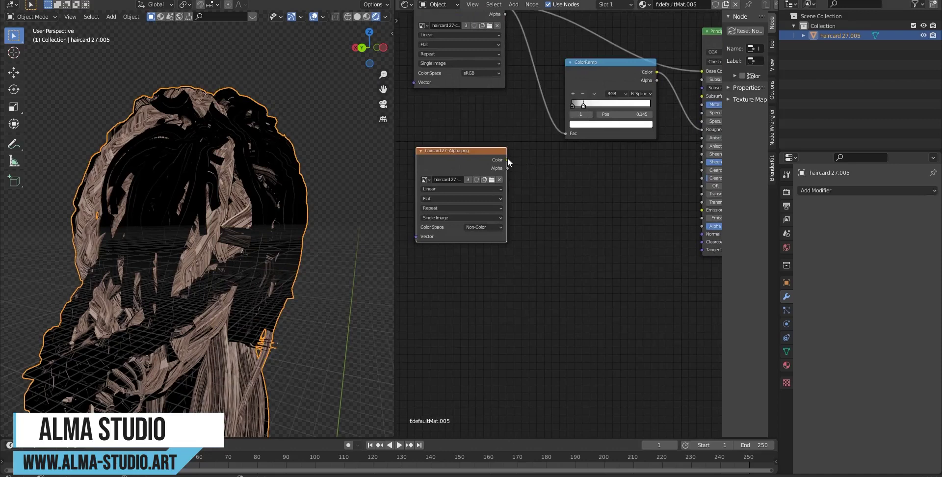
Connect the alpha texture's Alpha output to the Alpha input of the Principled BSDF.
left_click_drag(507, 169, 689, 229)
middle_click_drag(563, 252, 516, 270)
scroll(514, 271, "down", 1)
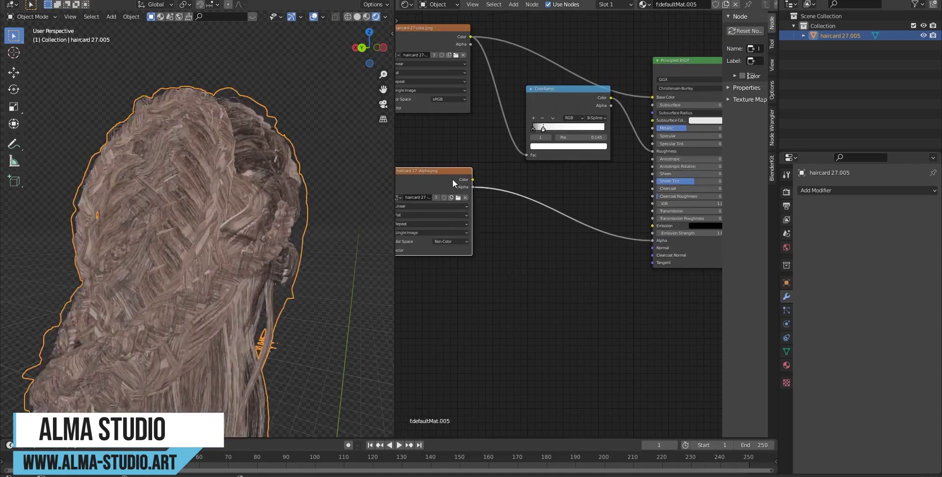
Move the alpha texture node closer to the Principled BSDF.
left_click_drag(445, 172, 499, 186)
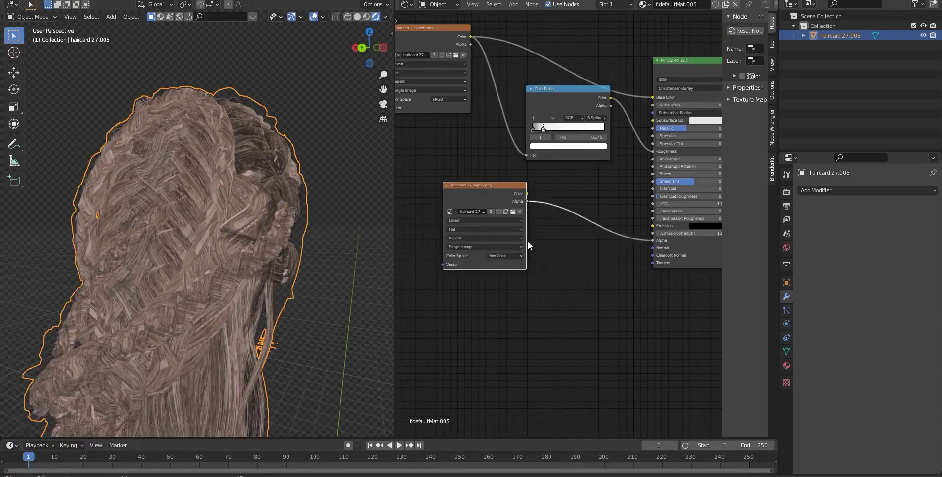
scroll(535, 251, "up", 1)
middle_click_drag(536, 252, 504, 216)
scroll(506, 215, "up", 1)
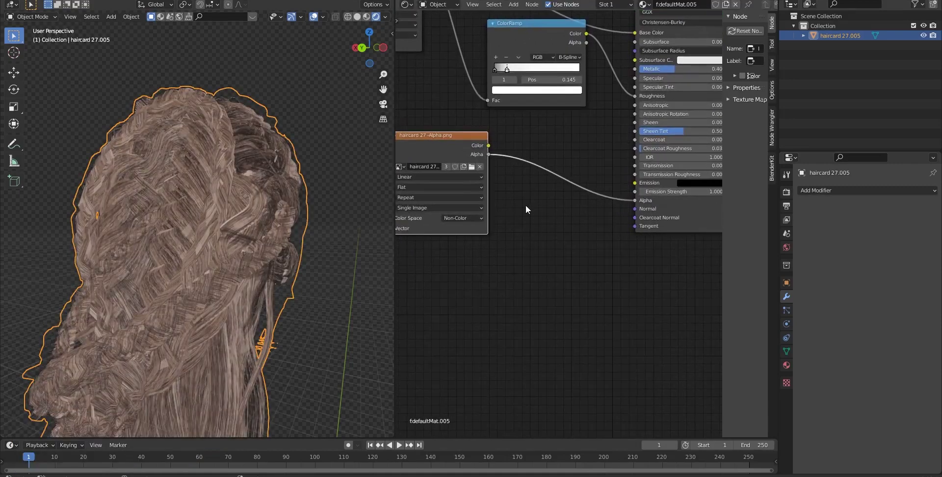
scroll(531, 202, "down", 1)
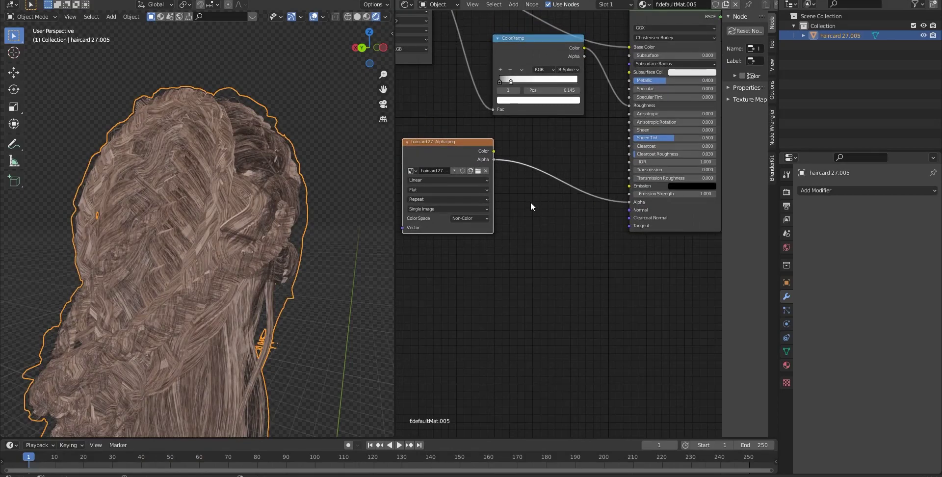
Duplicate the alpha texture node below the original and unlink the image from the copy.
left_click(457, 147)
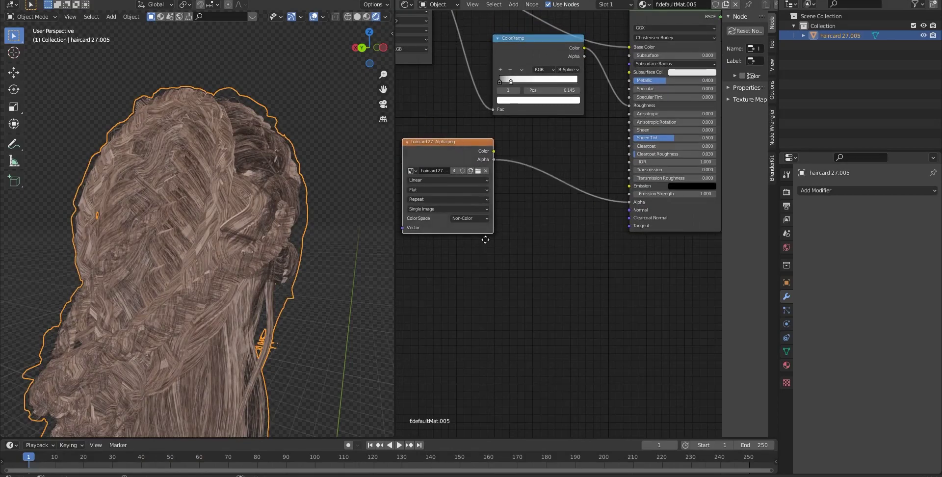
key("shift+d")
left_click(470, 237)
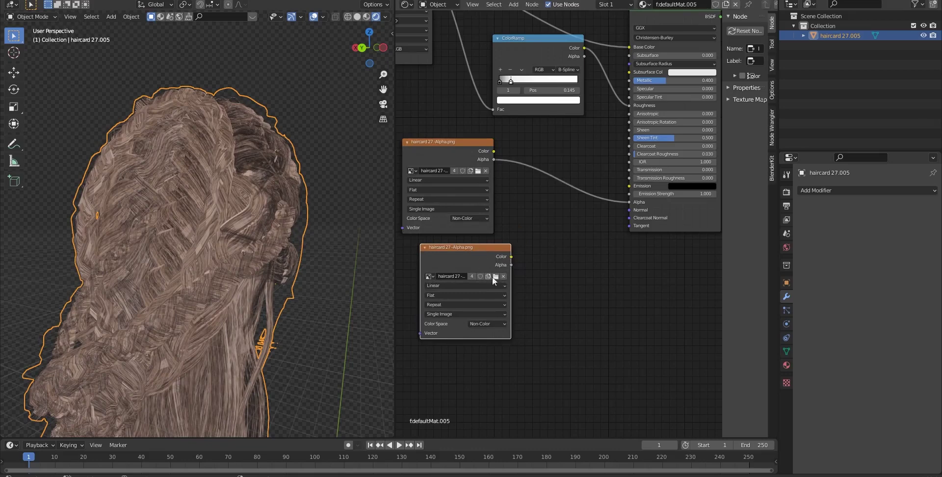
left_click(471, 276)
middle_click_drag(572, 302, 560, 264)
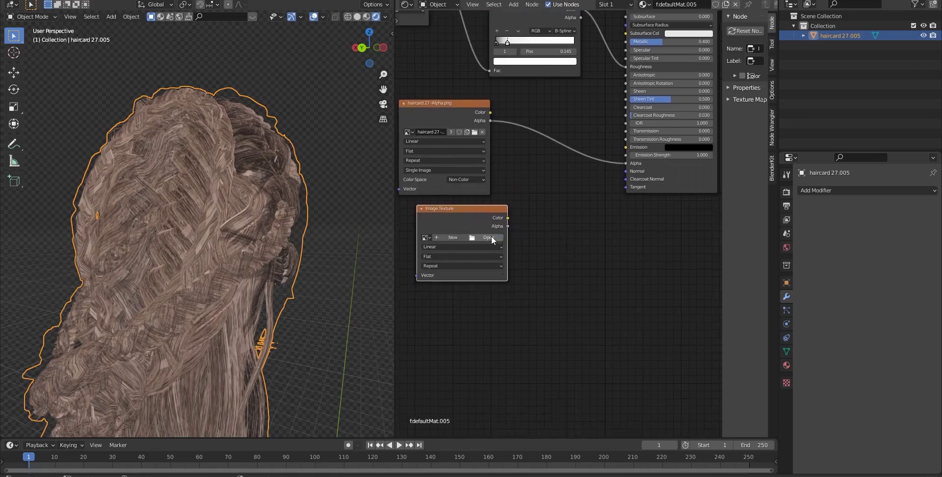
Load haircard 27 -normals.png from the hair card 27 HAIR CARD TEXTURES folder into the empty Image Texture node.
left_click(491, 237)
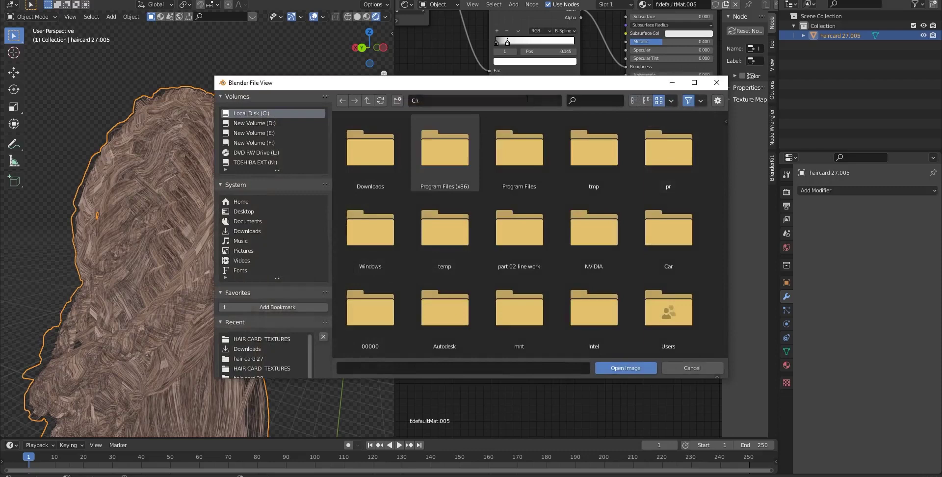
left_click(519, 101)
type("C:\\Users\\farsituts\\Desktop\\Alma Hair Cards Bundle\\hair card 27")
key("Return")
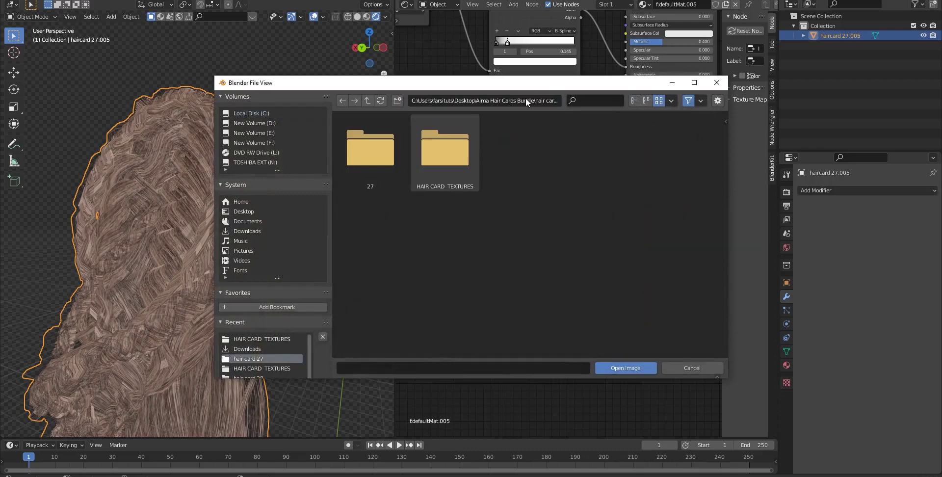
double_click(457, 150)
left_click(637, 167)
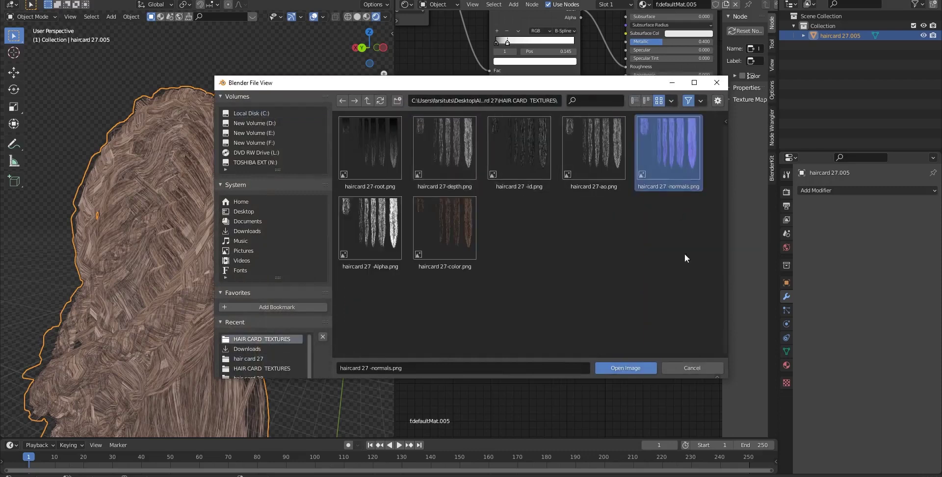
left_click(623, 367)
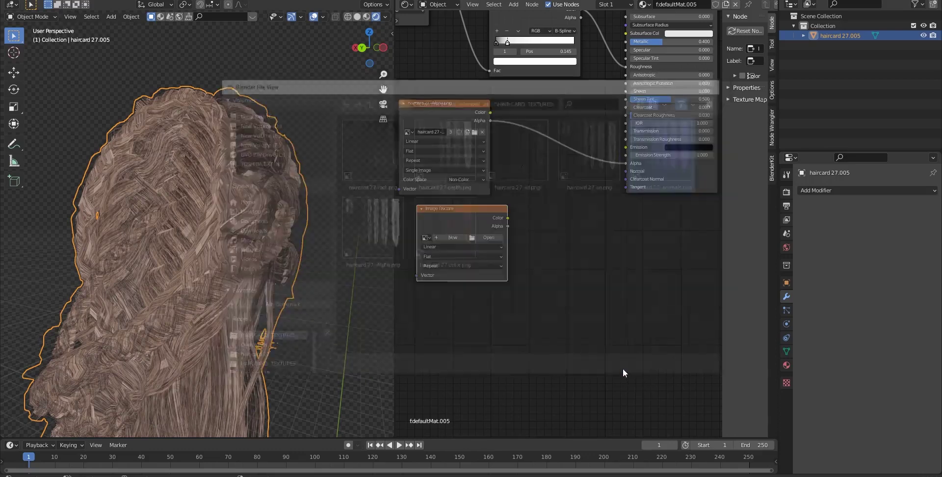
Add a Normal Map node and connect it between the normals texture's Color output and the Principled BSDF's Normal input.
key("shift+a")
left_click(538, 234)
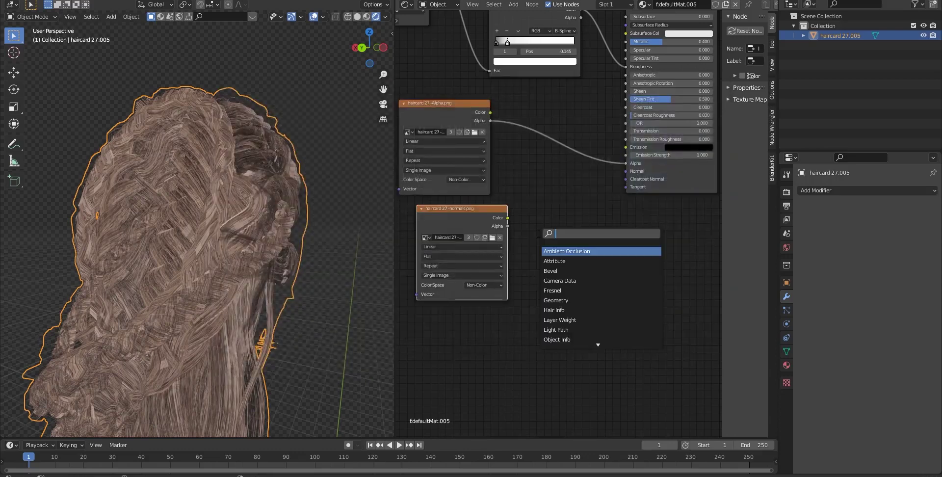
type("nora")
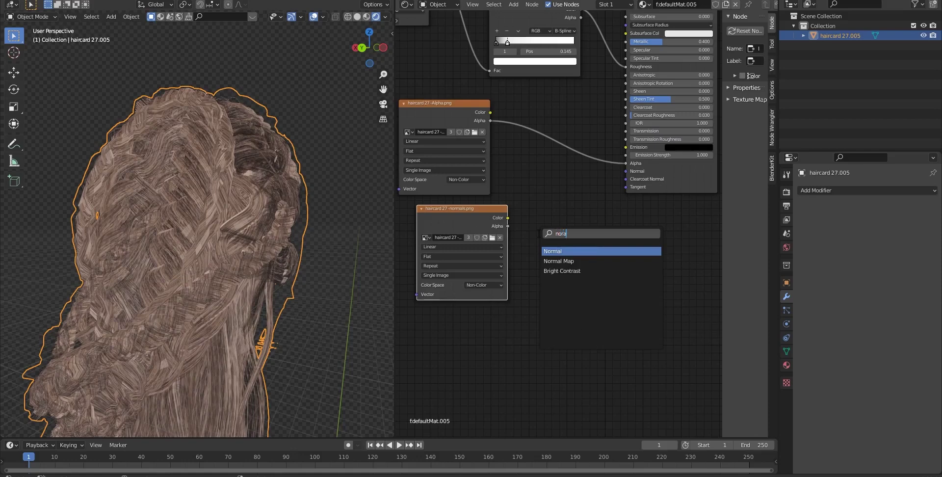
key("Up")
key("Up")
key("Return")
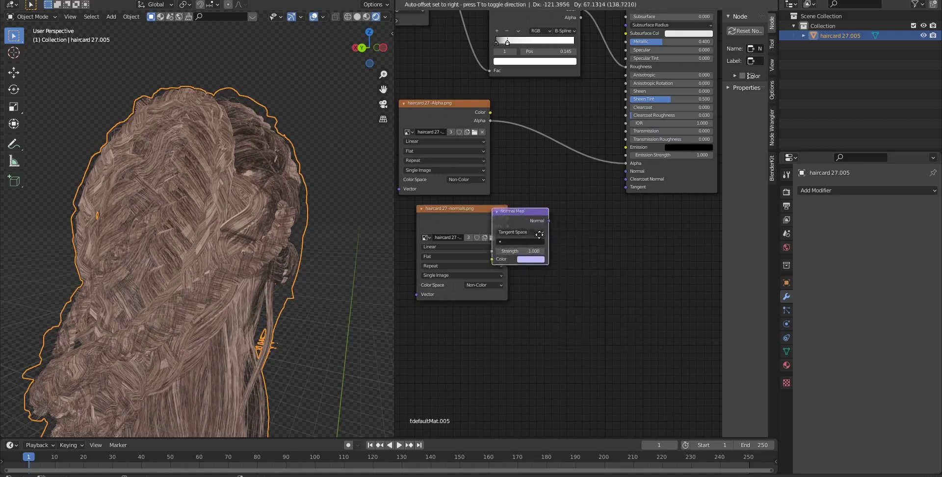
left_click(584, 214)
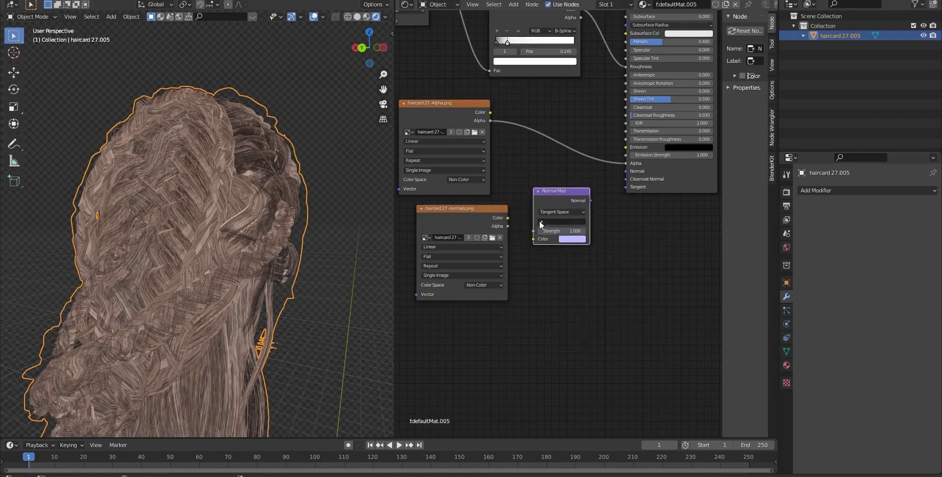
left_click_drag(509, 218, 533, 239)
left_click_drag(590, 201, 625, 171)
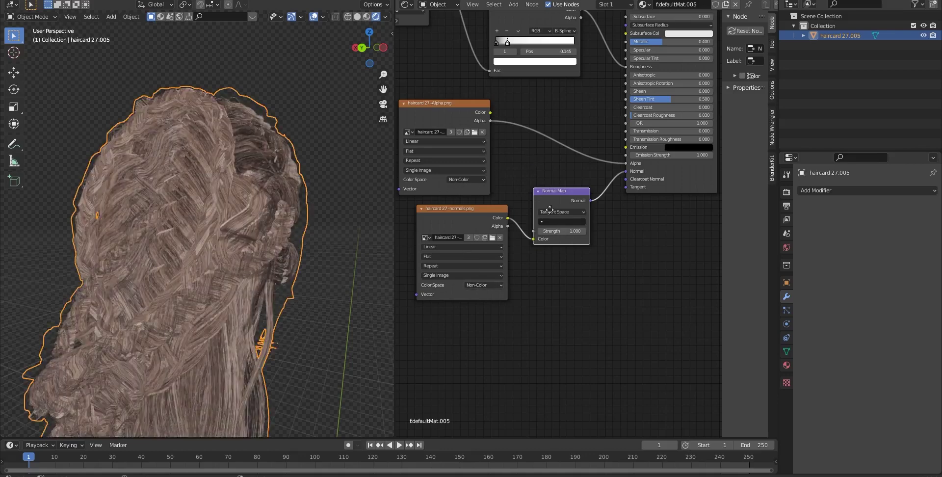
Line up the alpha and normals texture nodes in a column beneath the color texture node.
mouse_move(520, 47)
middle_mouse_down()
mouse_move(557, 118)
mouse_move(548, 180)
mouse_move(561, 189)
mouse_move(583, 170)
middle_mouse_up()
left_click_drag(478, 225, 414, 212)
middle_click_drag(504, 190, 543, 200)
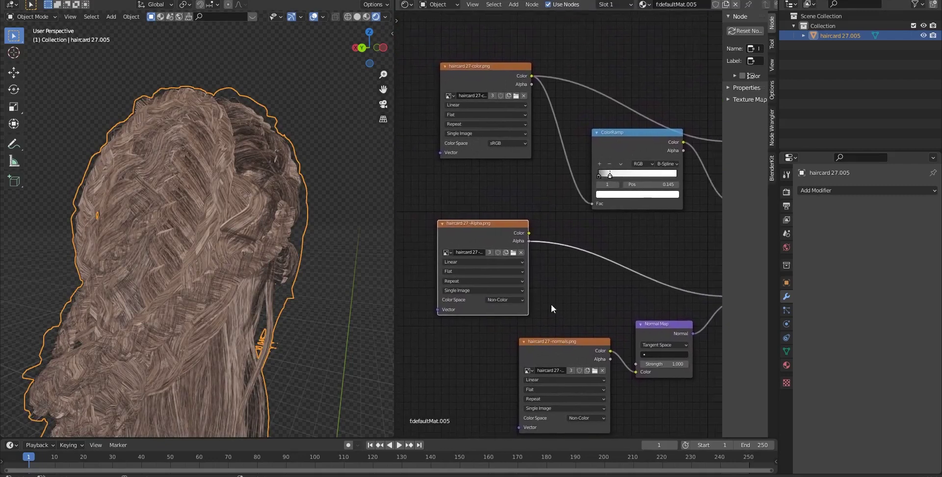
left_click_drag(554, 340, 471, 330)
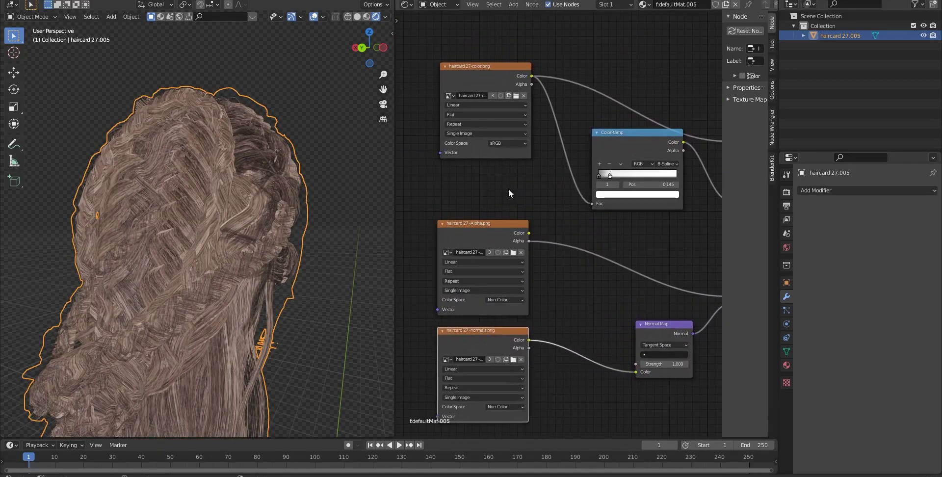
Add an Invert node above the ColorRamp and connect the alpha texture's Color output to its Color input.
middle_click_drag(515, 171, 484, 224)
scroll(535, 201, "down", 4)
middle_click_drag(534, 200, 535, 186)
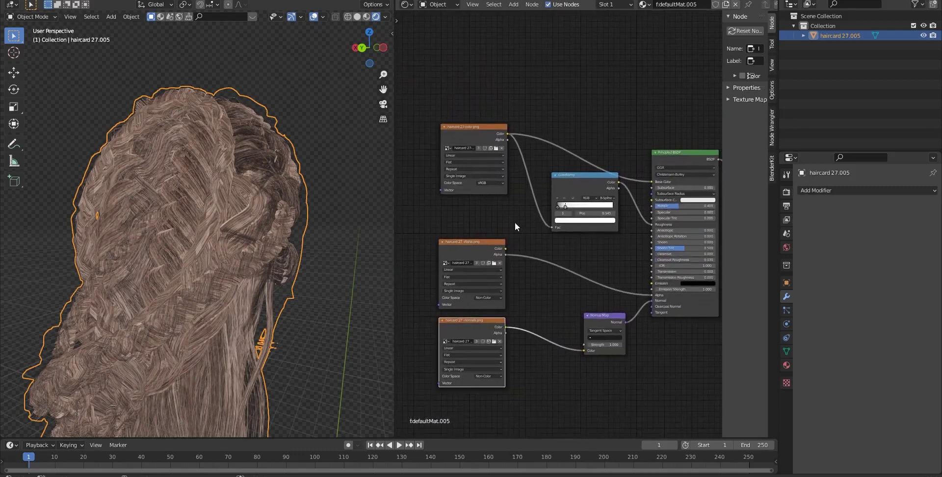
key("shift+a")
left_click(514, 219)
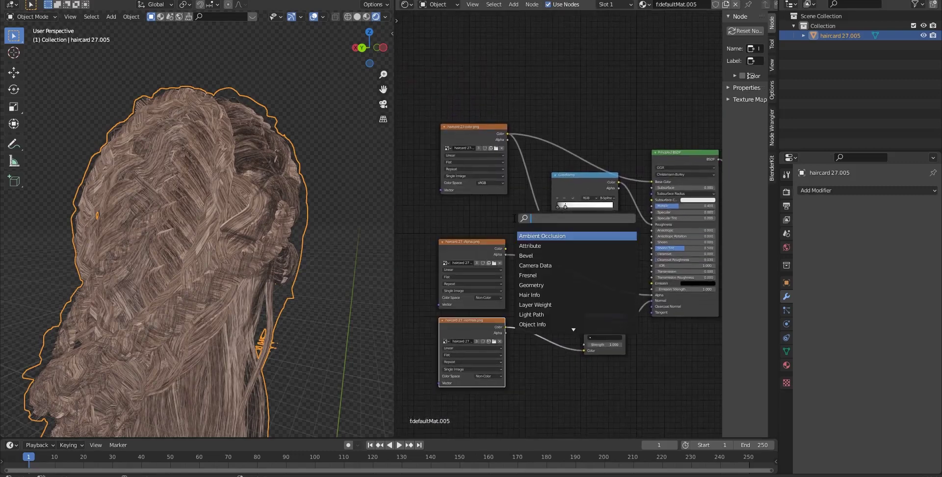
type("inve")
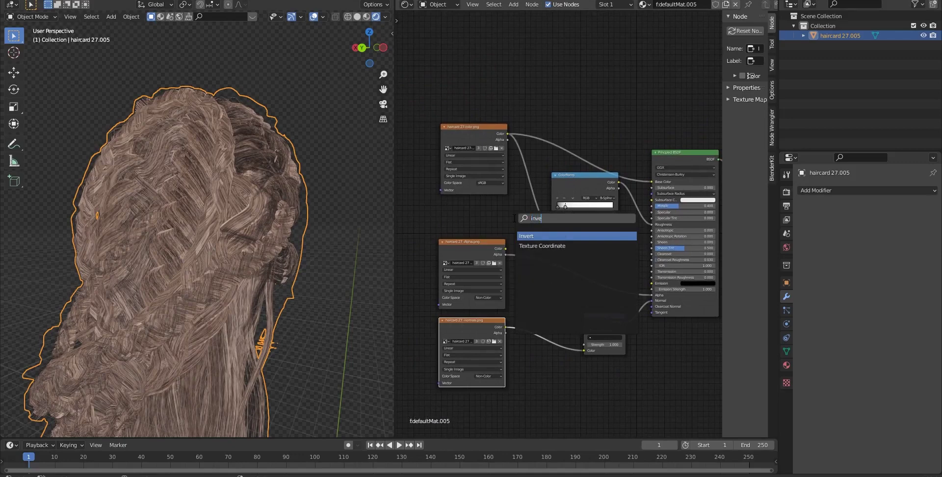
left_click(534, 235)
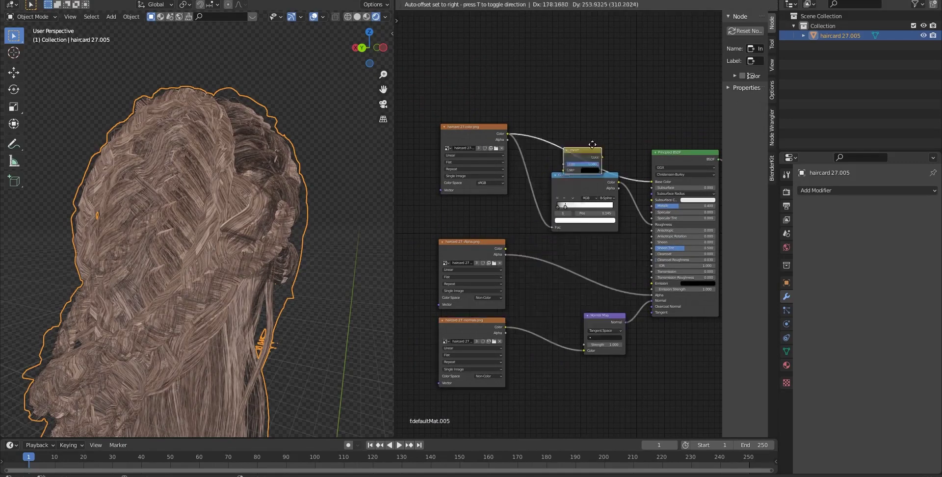
left_click(608, 98)
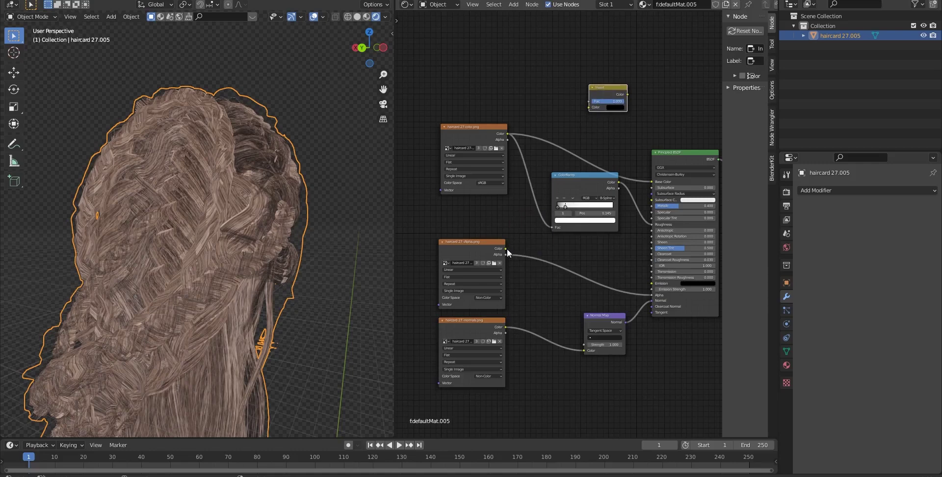
left_click_drag(506, 249, 588, 107)
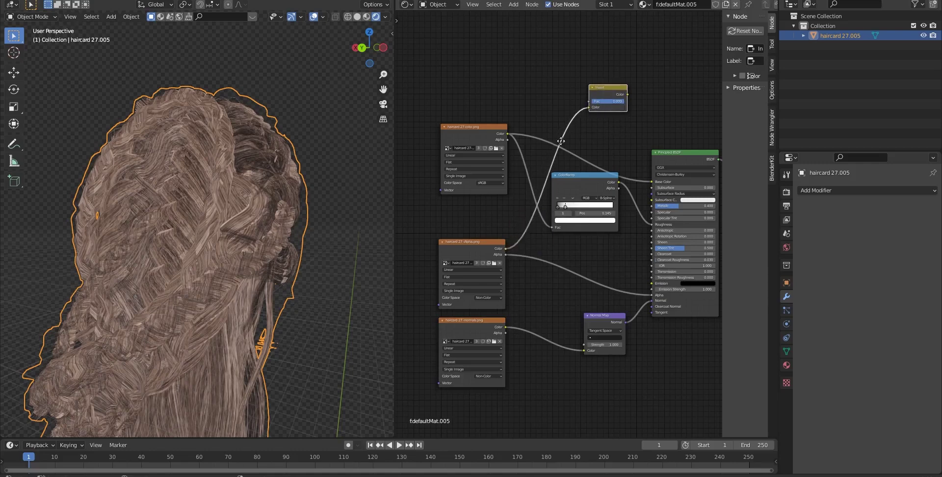
Move the Material Output node farther from the Principled BSDF and shift the Principled BSDF slightly down.
middle_click_drag(561, 141, 541, 143)
scroll(564, 136, "down", 2)
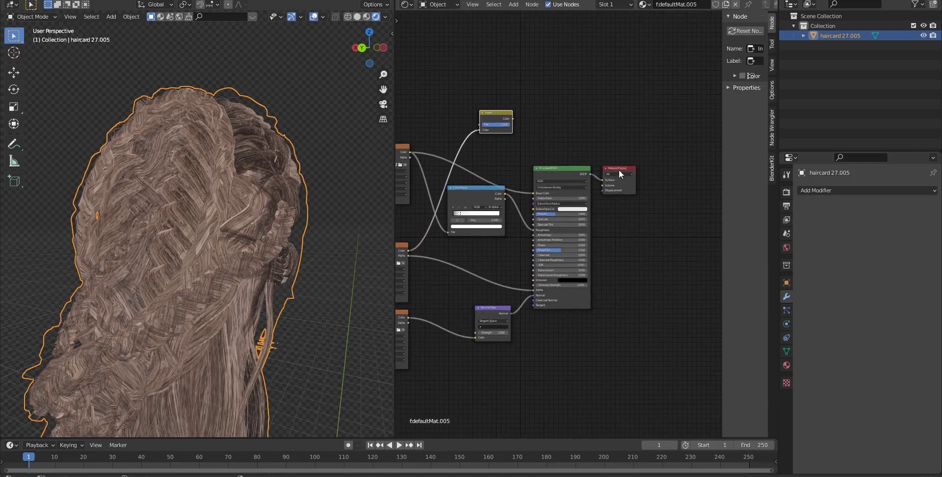
left_click_drag(619, 173, 676, 184)
left_click_drag(557, 172, 557, 185)
Add a Mix Shader node above the Principled BSDF and connect the Invert node's Color output to its Fac input.
scroll(543, 146, "up", 3)
middle_click_drag(551, 129, 577, 183)
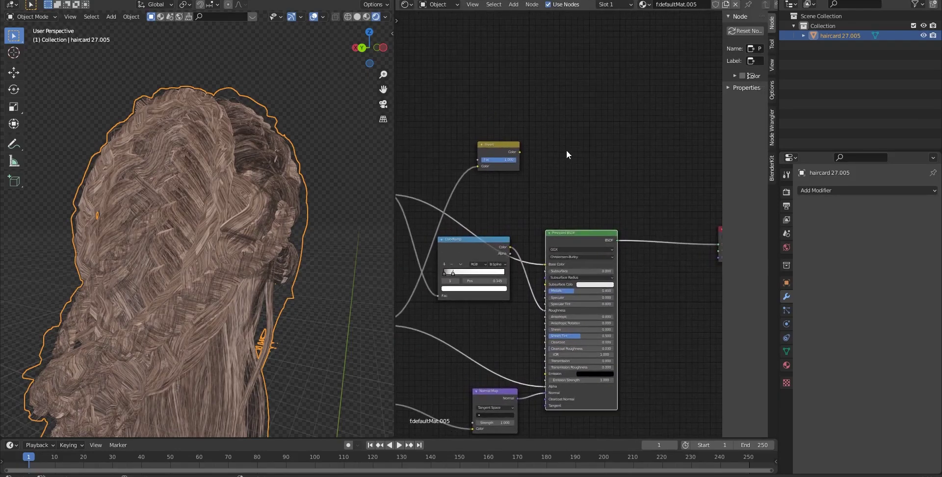
key("shift+a")
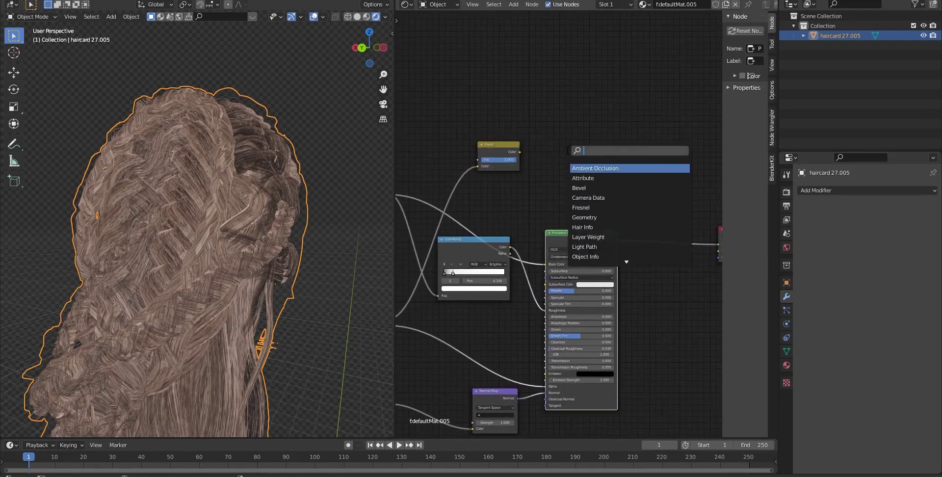
type("mi")
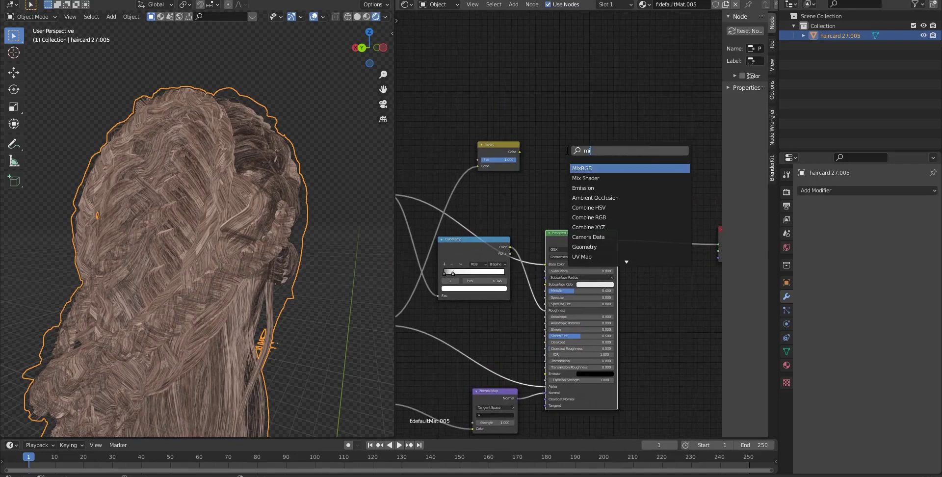
left_click(598, 178)
left_click(633, 162)
scroll(555, 170, "up", 2)
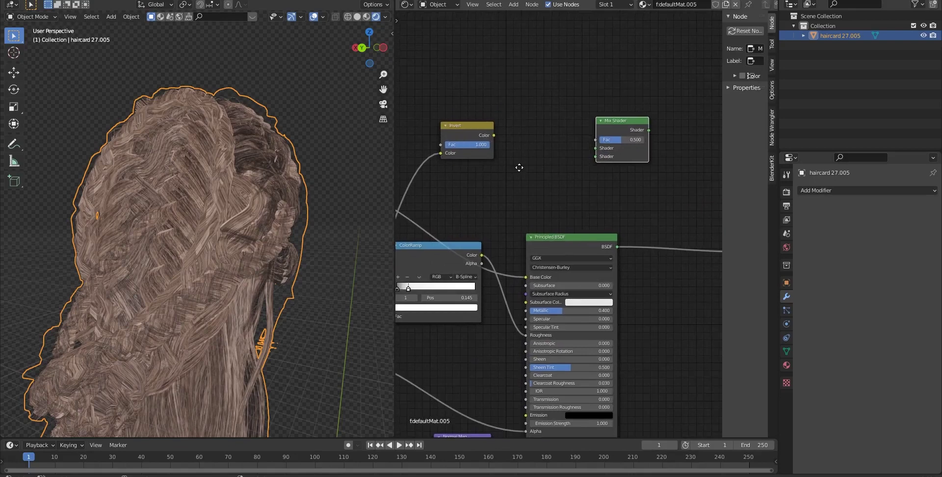
left_click_drag(493, 134, 595, 140)
Add a Transparent BSDF below the Mix Shader and connect it to the Mix Shader's second Shader input.
scroll(622, 178, "down", 1)
middle_click_drag(619, 179, 563, 164)
left_click_drag(574, 110, 615, 129)
key("shift+a")
left_click(559, 164)
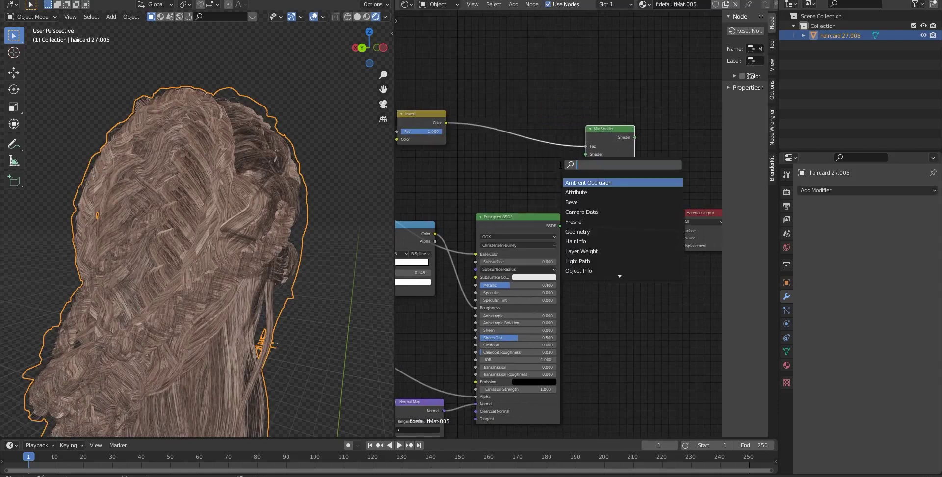
type("tra")
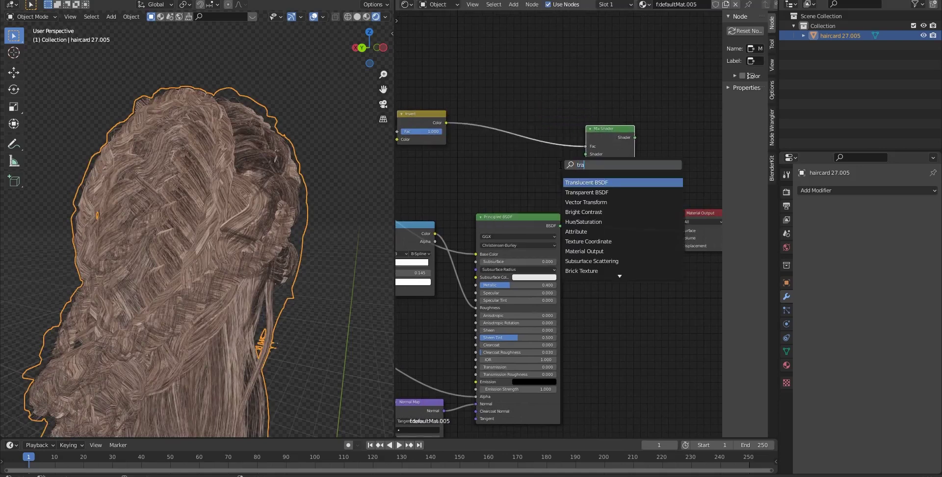
left_click(617, 192)
left_click(586, 189)
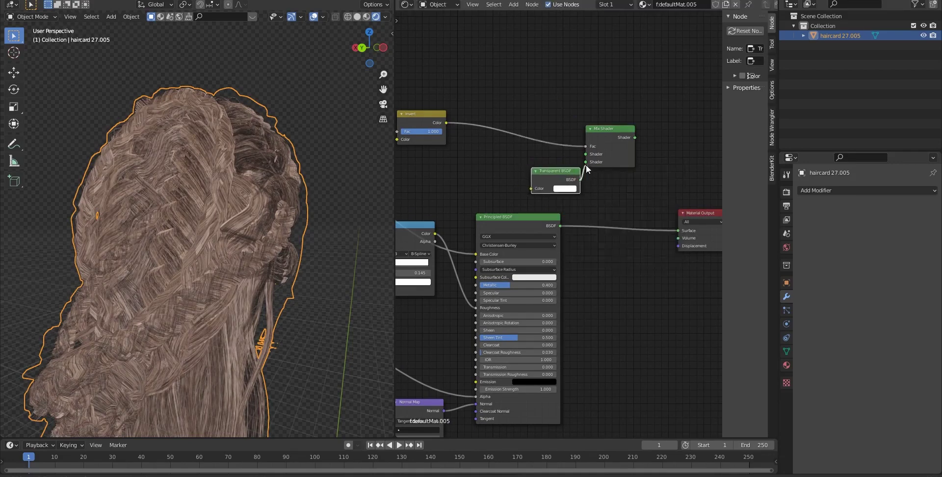
left_click_drag(586, 165, 586, 164)
Space out the Mix Shader, Transparent and Principled nodes, and connect the Principled BSDF to the Mix Shader's first Shader input.
left_click_drag(622, 131, 683, 130)
left_click_drag(557, 170, 603, 182)
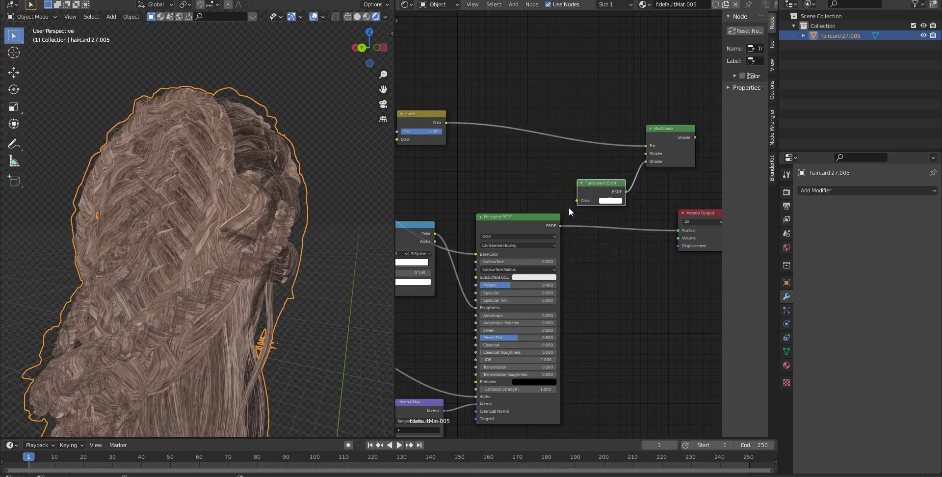
left_click_drag(523, 217, 642, 156)
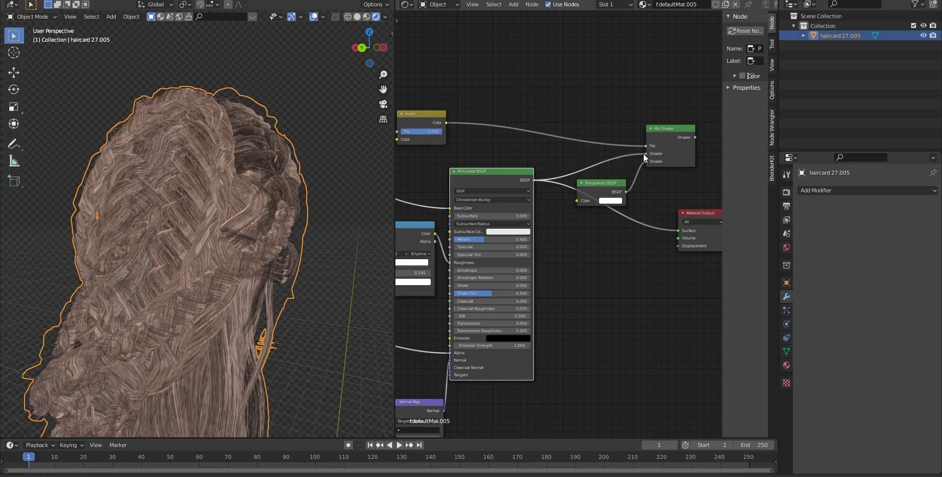
left_click_drag(610, 183, 630, 179)
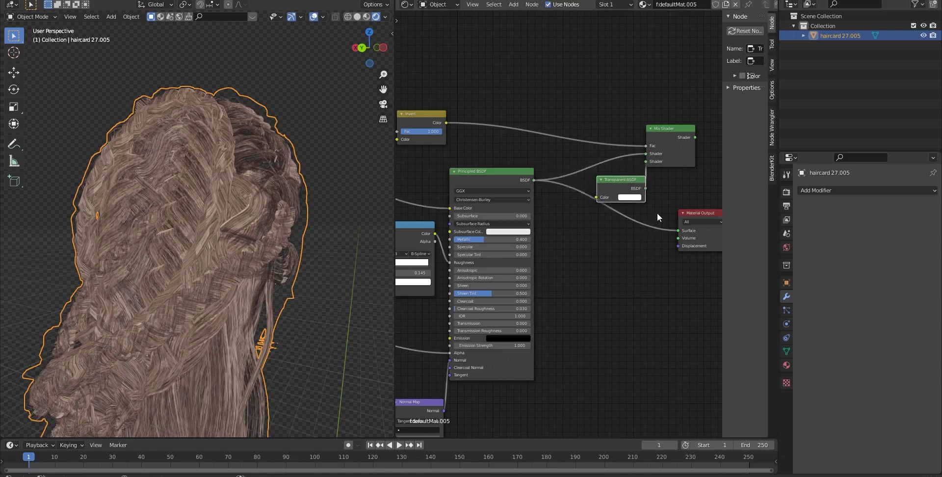
Cut the link between the Principled BSDF and the Material Output's Surface input.
right_click_drag(657, 213, 638, 237, "ctrl")
scroll(518, 229, "down", 2)
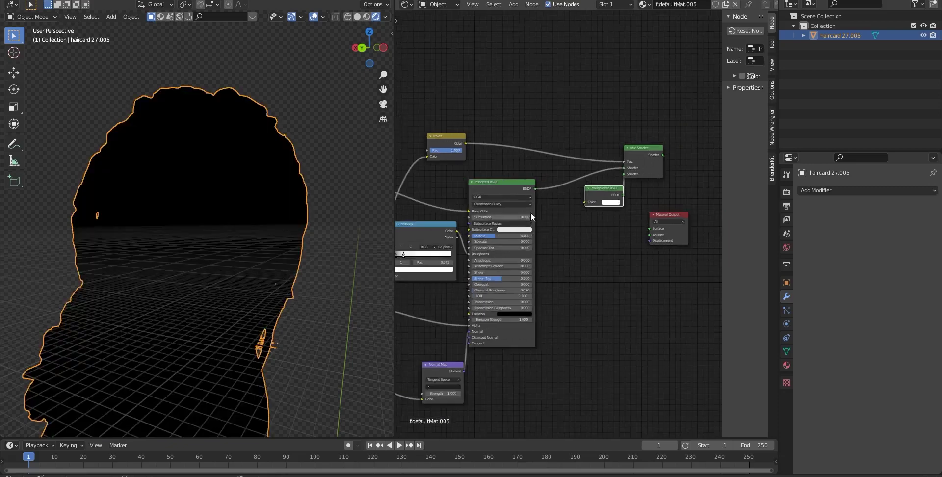
Space out the Mix Shader, Transparent BSDF and Material Output nodes and connect the Mix Shader's output to the Material Output's Surface input.
scroll(530, 213, "up", 1)
left_click_drag(657, 135, 639, 134)
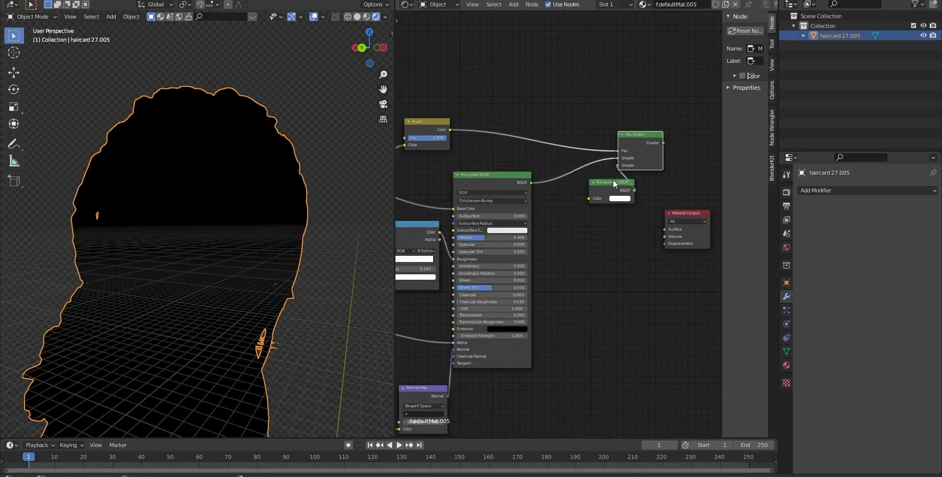
left_click_drag(613, 180, 579, 186)
left_click(640, 133, "ctrl+shift")
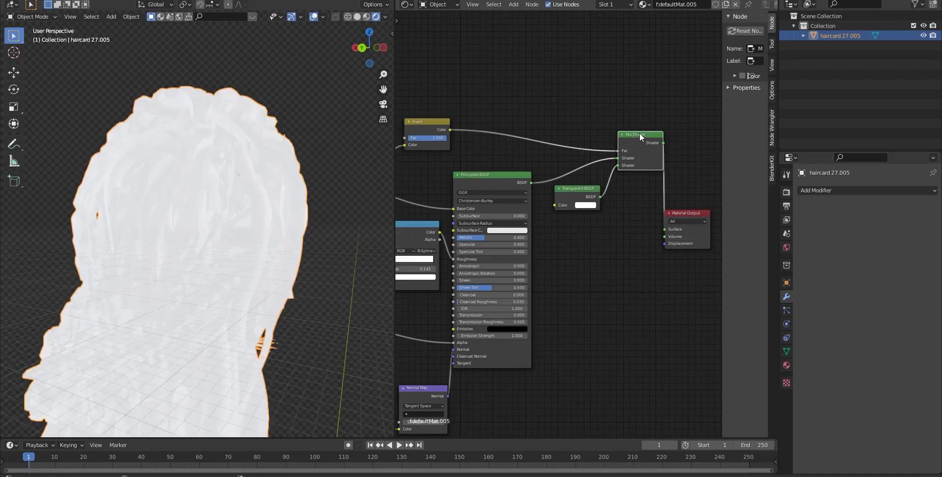
left_click_drag(699, 176, 645, 138)
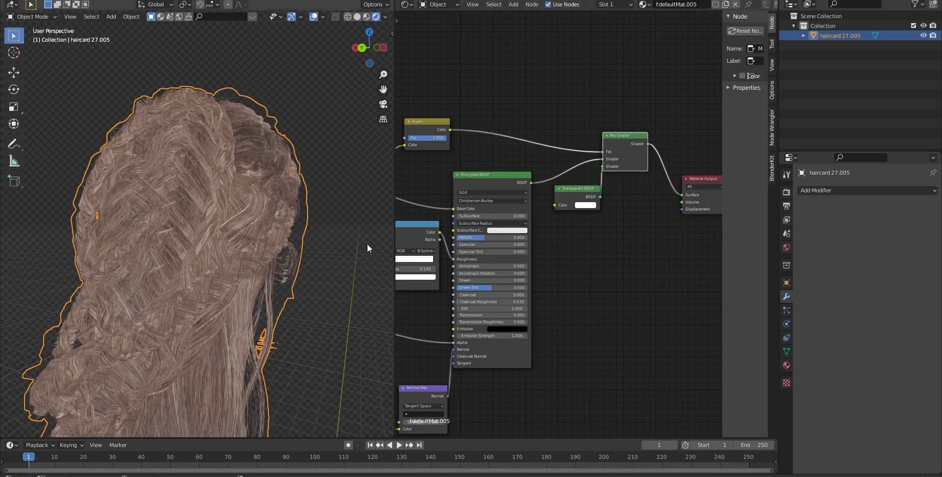
Set both the blend mode and the shadow mode of the hair material to Alpha Hashed.
left_click(330, 297)
left_click(223, 237)
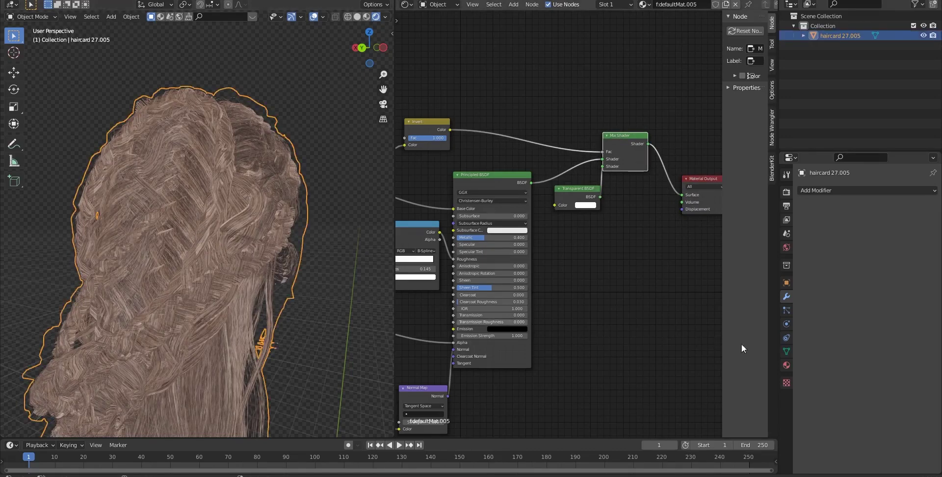
left_click(786, 366)
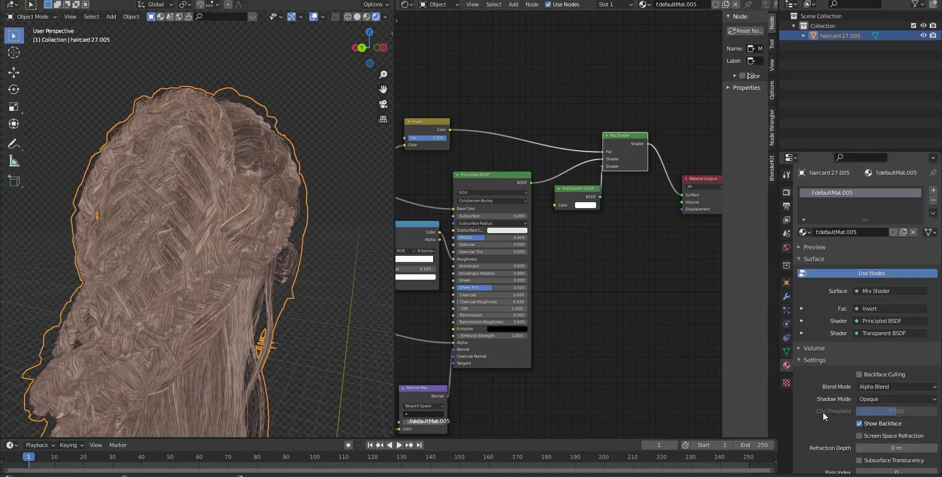
left_click(898, 385)
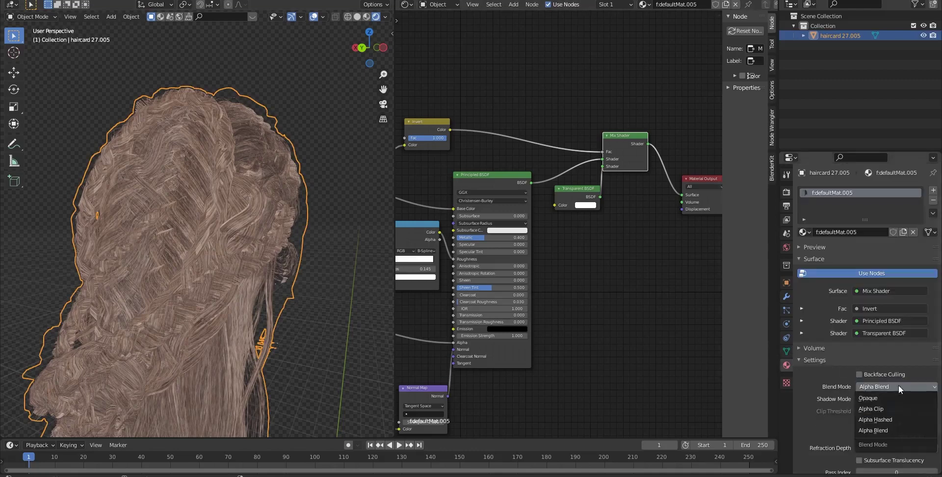
left_click(893, 420)
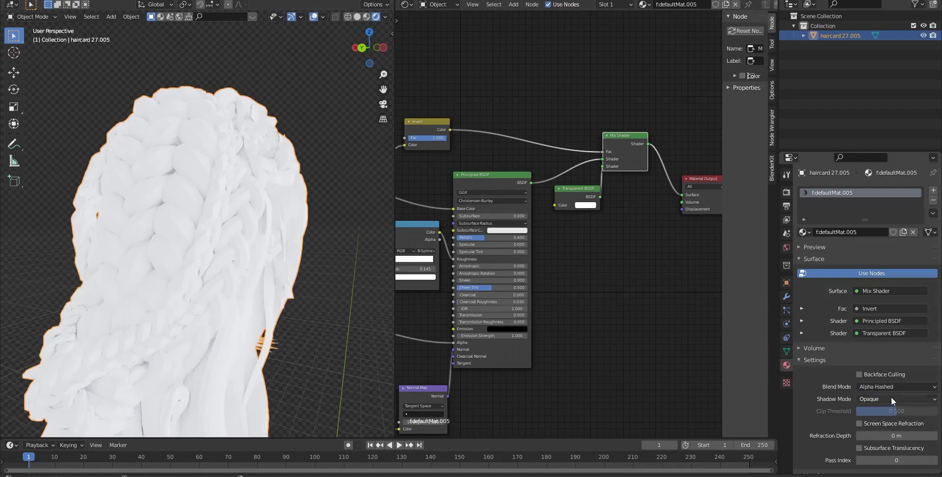
left_click(891, 396)
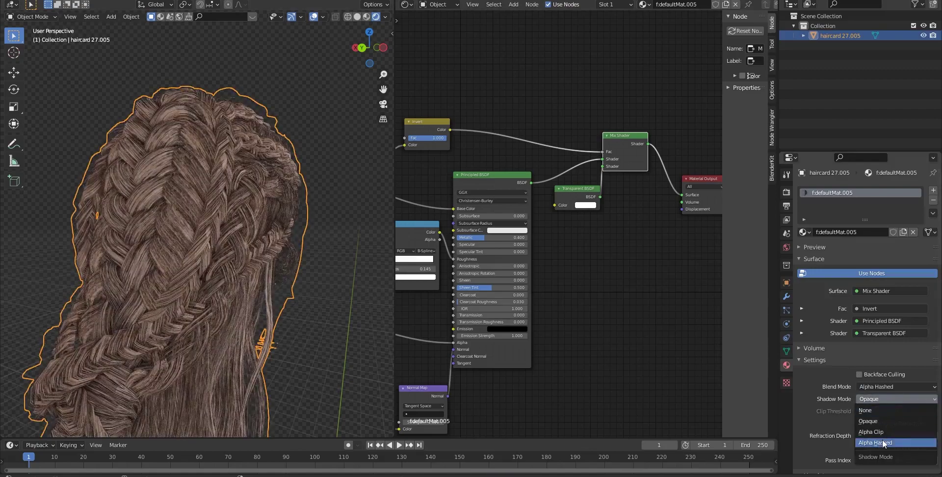
left_click(878, 442)
Shift the ColorRamp's white stop to position 0.114 and move the node farther away from the Principled BSDF.
middle_click_drag(278, 266, 305, 260)
scroll(266, 244, "up", 6)
scroll(250, 242, "down", 5)
middle_click_drag(542, 289, 715, 256)
scroll(578, 252, "up", 3)
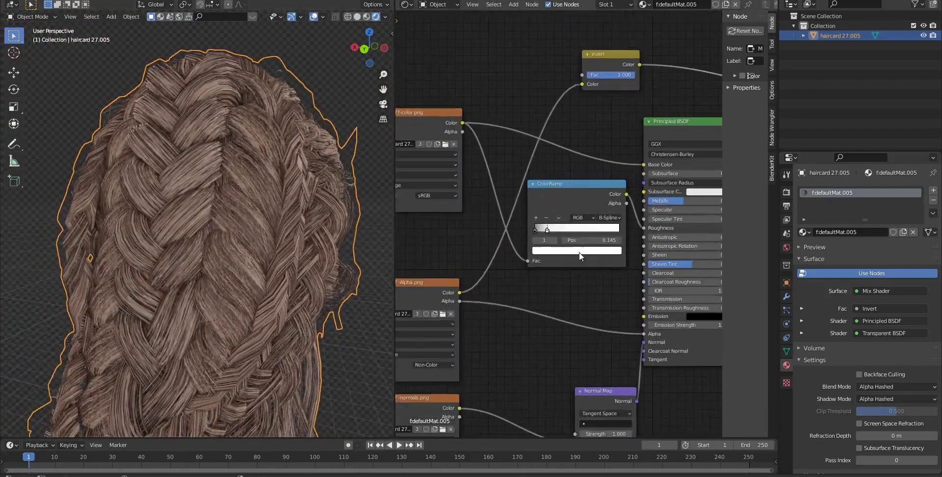
middle_click_drag(579, 252, 592, 263)
scroll(584, 256, "up", 1)
middle_click_drag(305, 222, 258, 219)
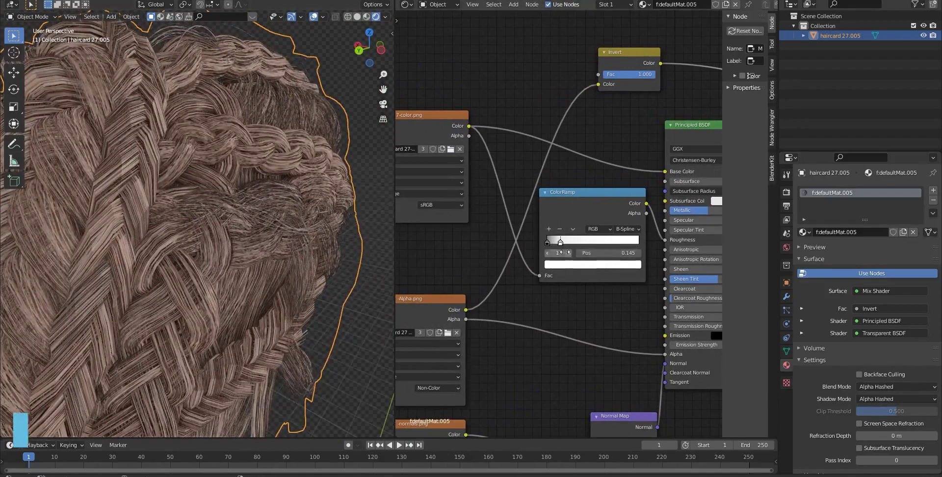
left_click_drag(560, 242, 562, 243)
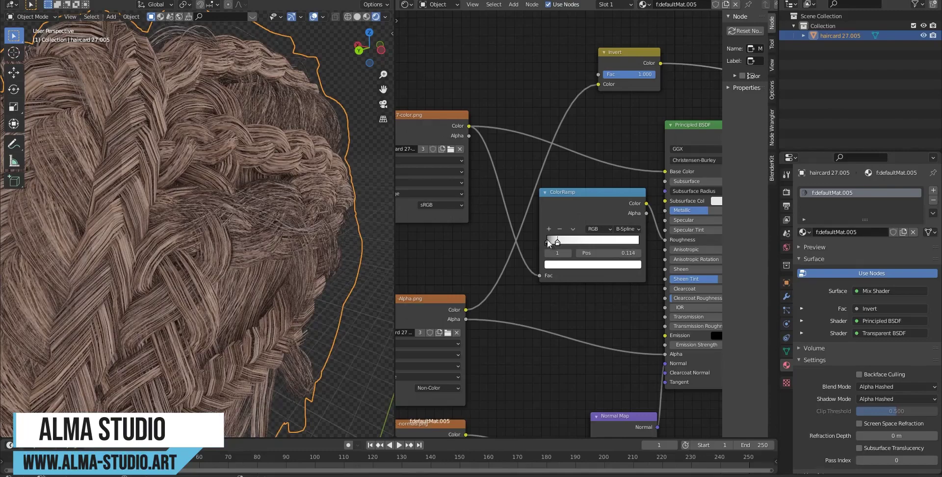
middle_click_drag(488, 255, 502, 236)
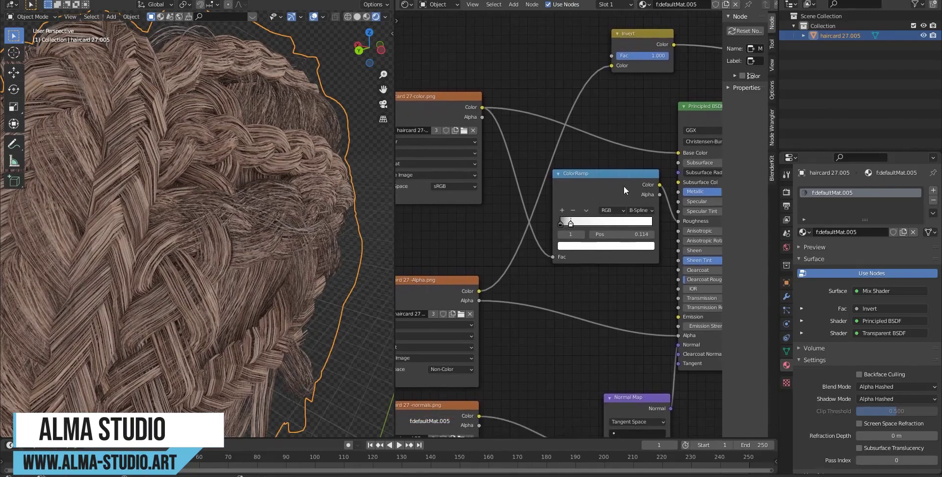
left_click_drag(627, 176, 614, 191)
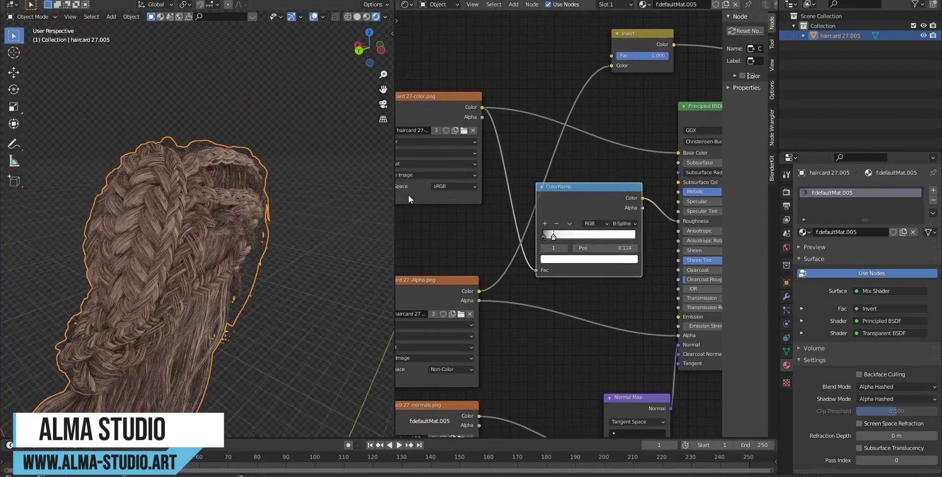
Add a Subdivision Surface modifier to the haircard 27.005 object.
scroll(264, 205, "up", 4)
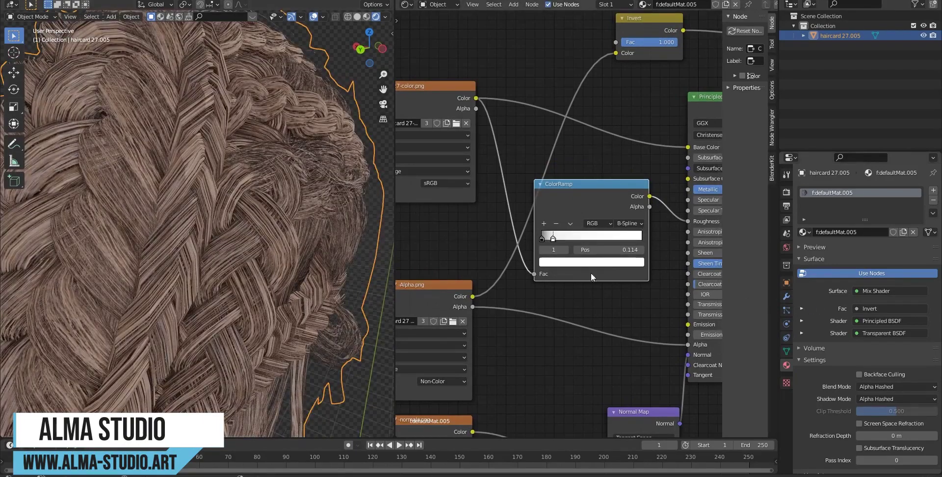
left_click(786, 296)
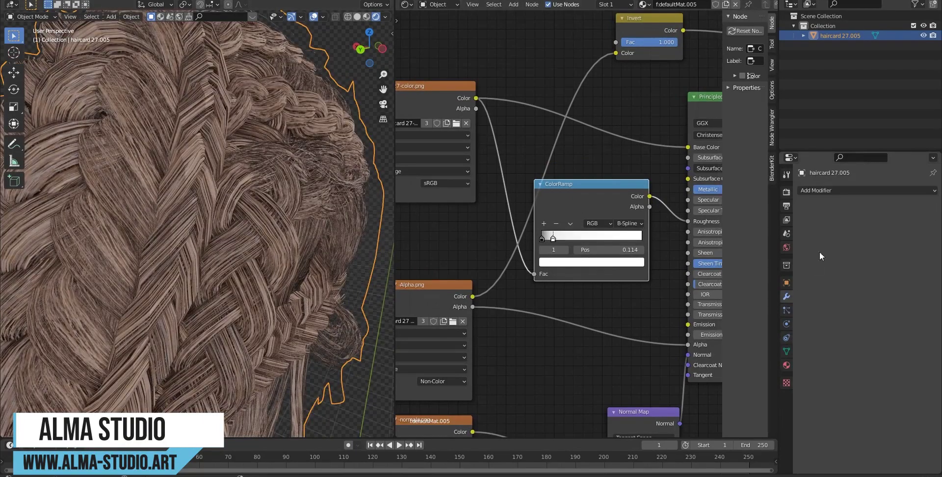
left_click(842, 193)
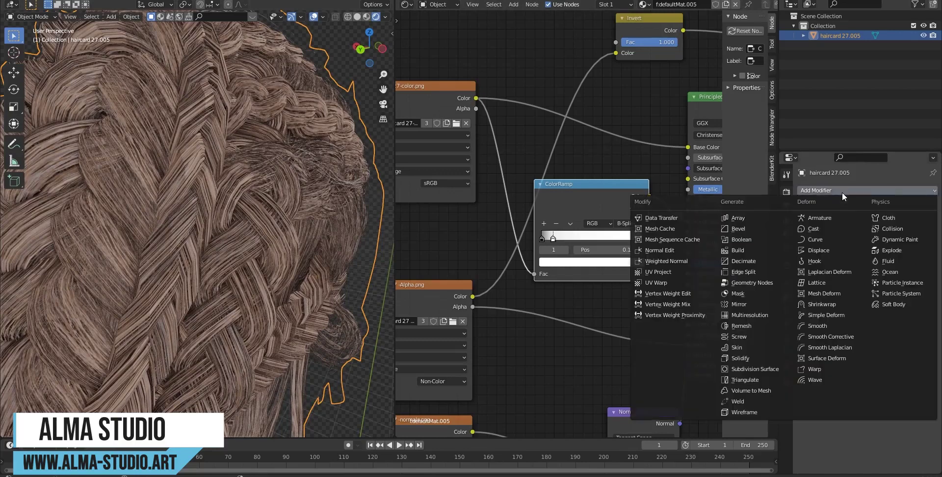
left_click(749, 369)
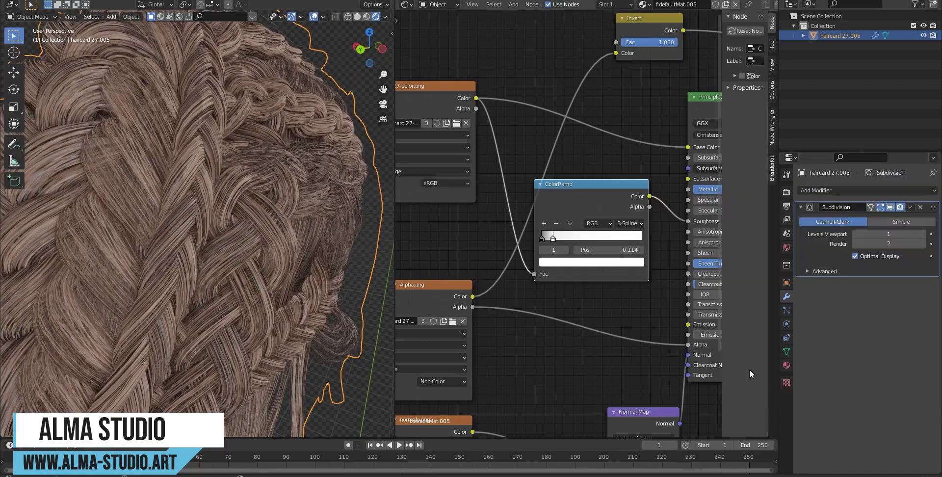
Move the haircard 27-color.png texture node farther away from the ColorRamp to make room for another node.
middle_click_drag(503, 163, 536, 171)
left_click_drag(466, 113, 445, 113)
scroll(534, 169, "down", 1)
mouse_move(533, 169)
middle_mouse_down()
mouse_move(579, 175)
mouse_move(540, 166)
middle_mouse_up()
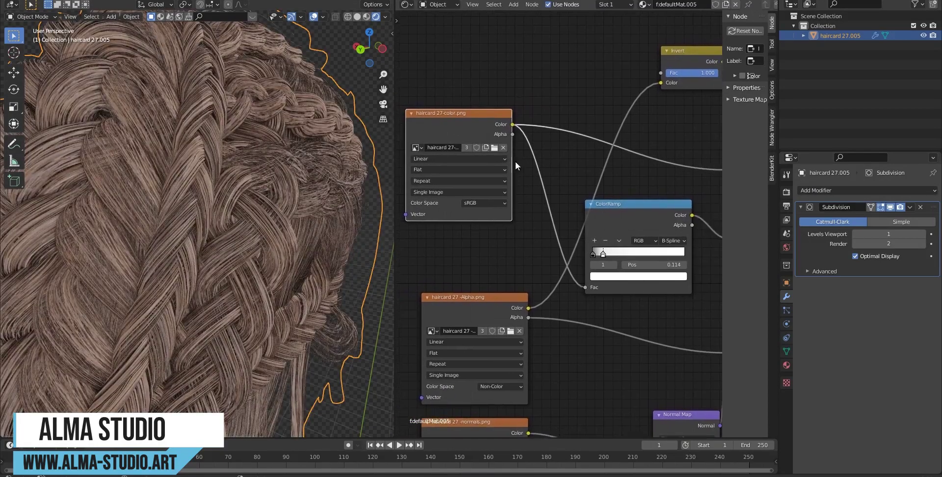
Insert a Hue Saturation Value node on the link from the haircard 27-color.png texture to Base Color, close to the Principled BSDF.
key("shift+a")
left_click(558, 145)
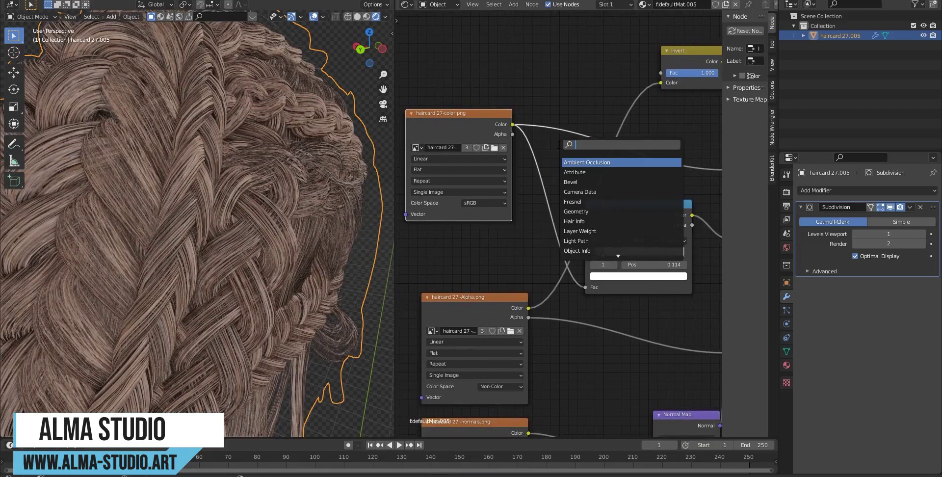
type("hu")
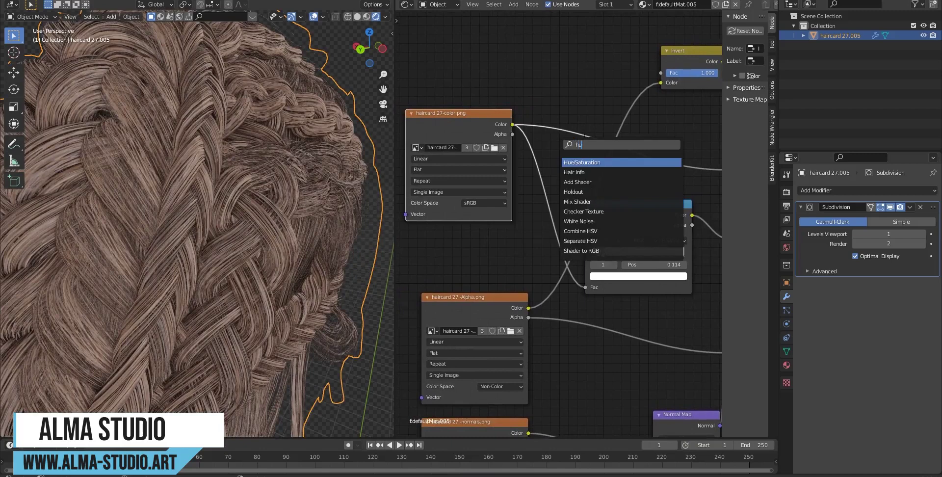
left_click(594, 162)
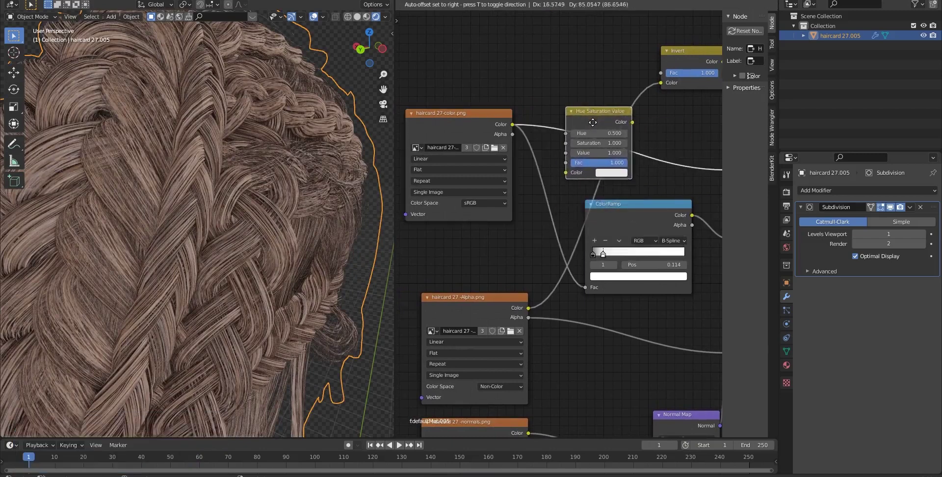
left_click(573, 114)
scroll(564, 151, "up", 2)
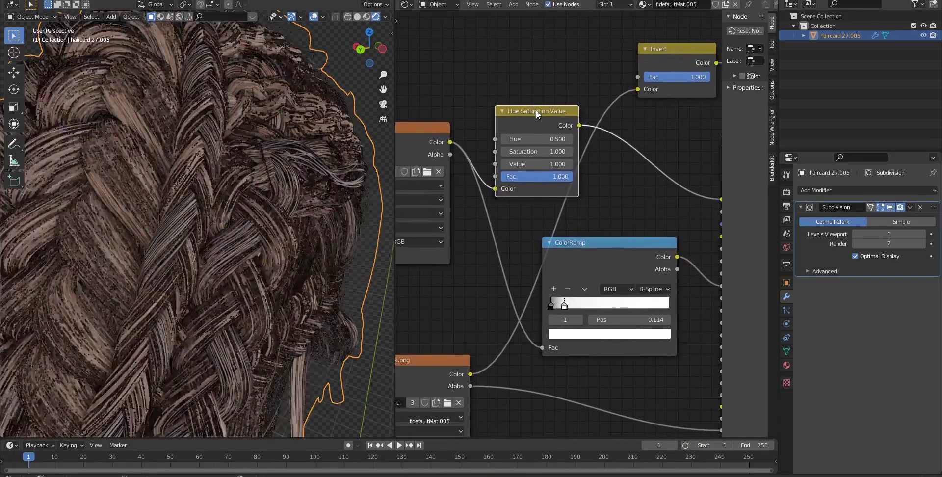
left_click_drag(536, 110, 649, 116)
Open the node search to add another node between the haircard 27-color.png texture and the Hue Saturation Value node.
scroll(539, 109, "down", 3)
middle_click_drag(539, 109, 517, 119)
key("shift+a")
left_click(494, 107)
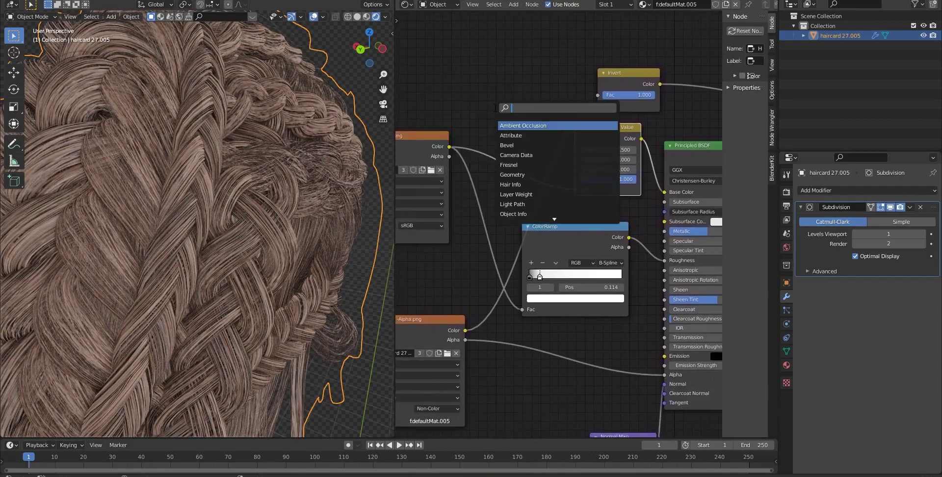